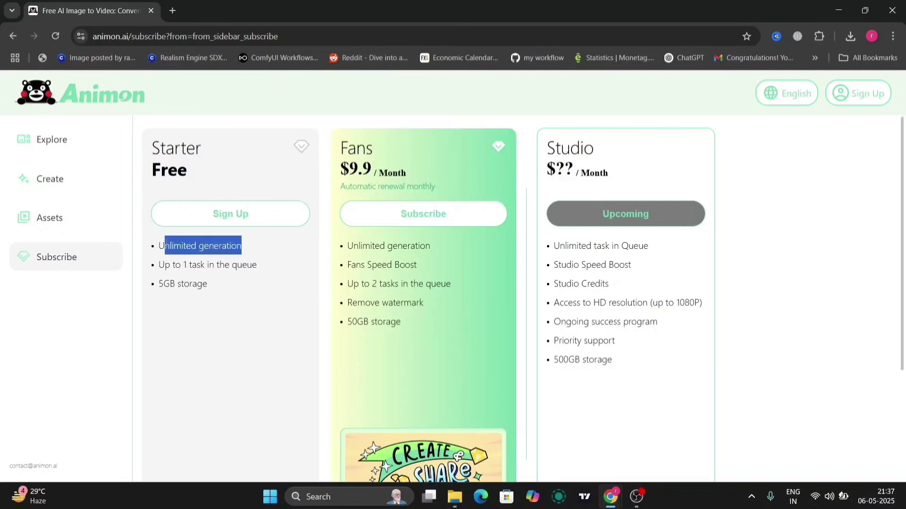
- Highlight the Starter plan's one-task queue and 5GB storage features, then clear the highlight
left_click_drag(257, 266, 161, 269)
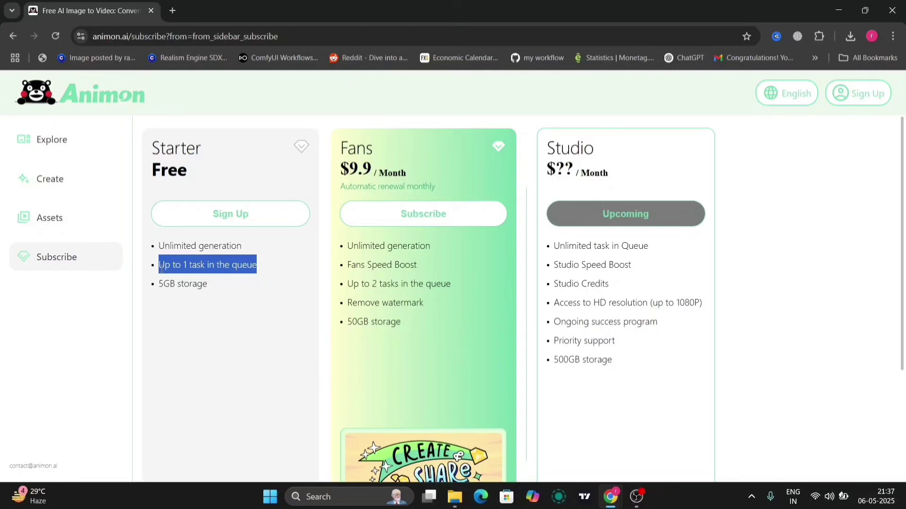
left_click_drag(207, 293, 160, 297)
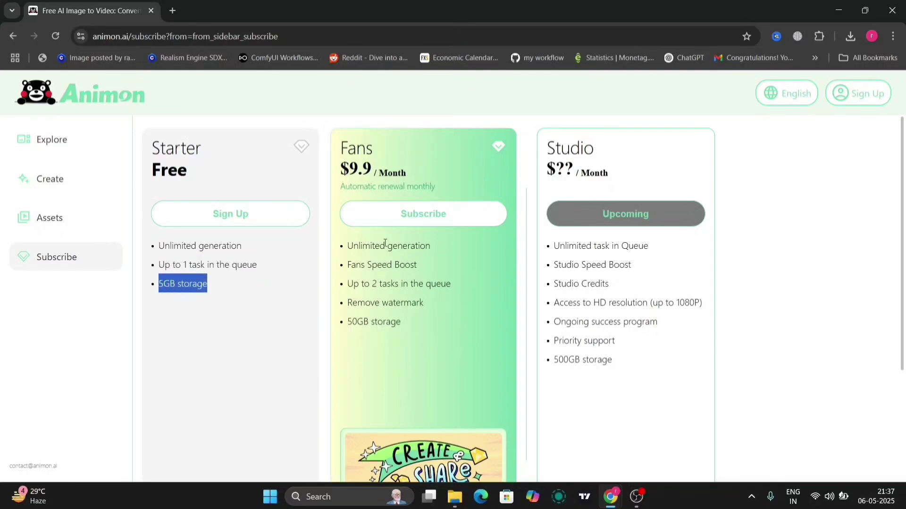
left_click(419, 254)
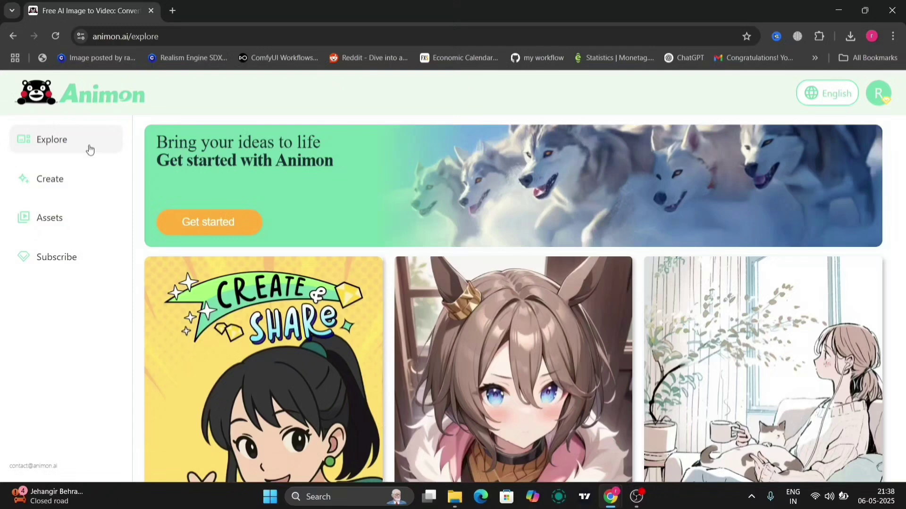
- Go to the Create page and start uploading a source image from Downloads
left_click(71, 179)
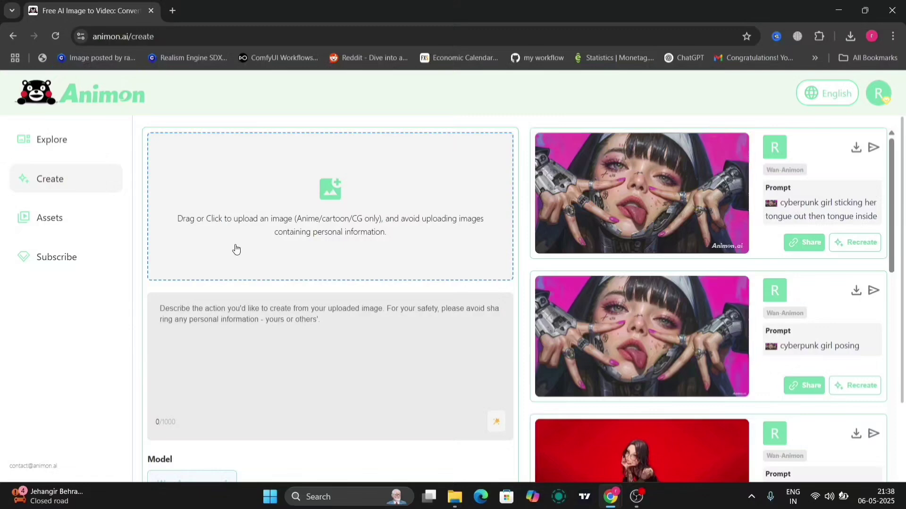
scroll(264, 255, "down", 2)
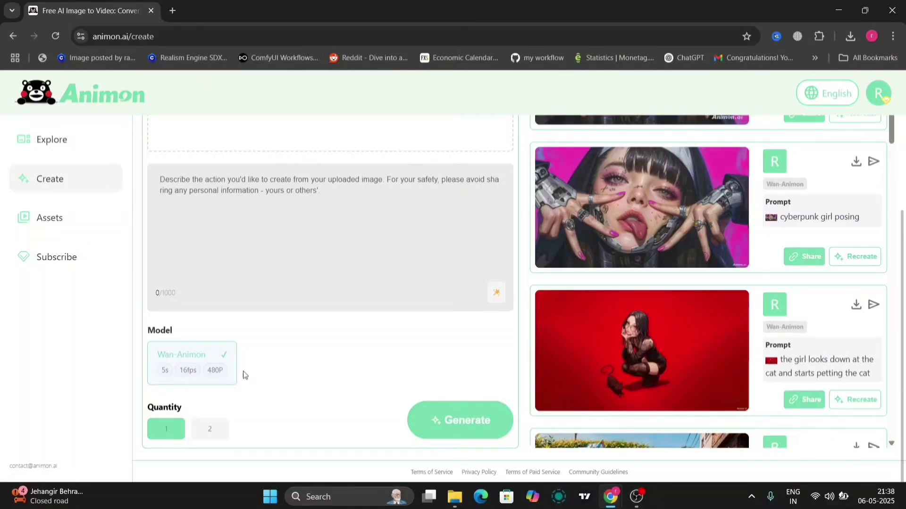
scroll(252, 374, "up", 2)
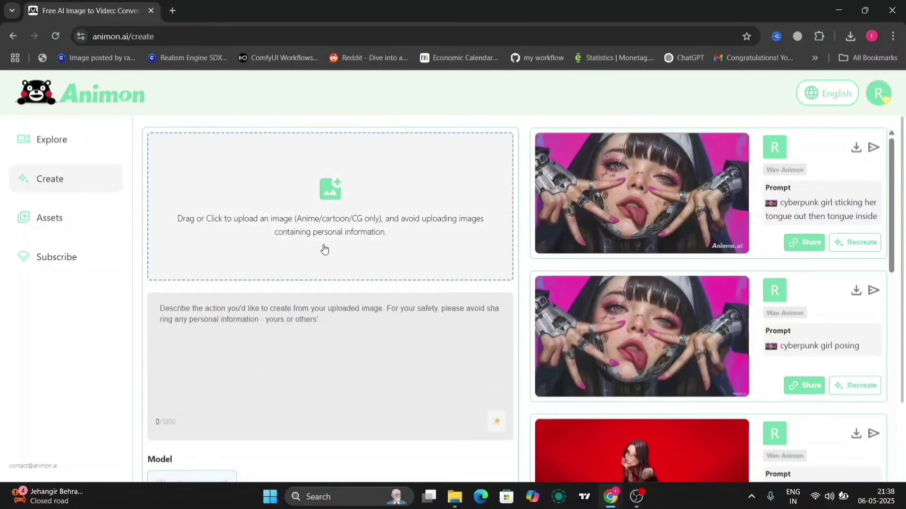
left_click(324, 249)
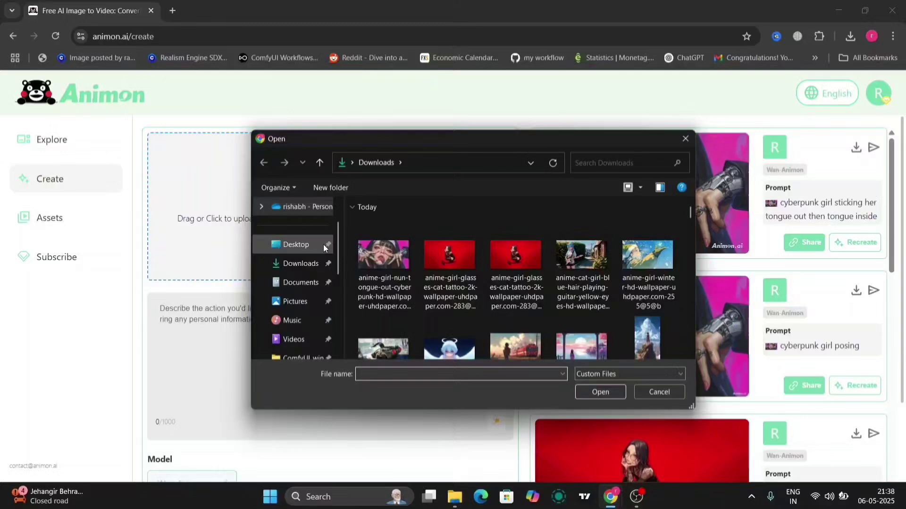
- Choose the guitar-playing cat-girl image as the source image
double_click(581, 261)
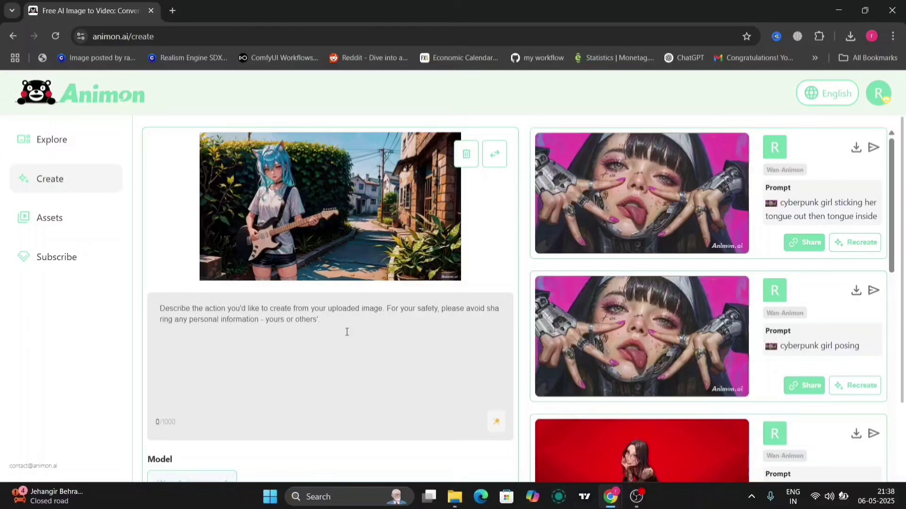
type("the girl is playing the guitar")
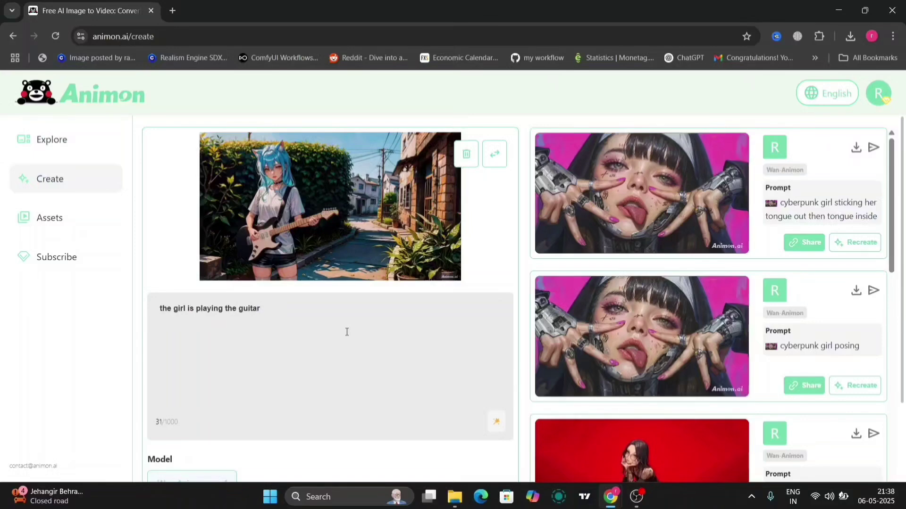
scroll(347, 331, "down", 2)
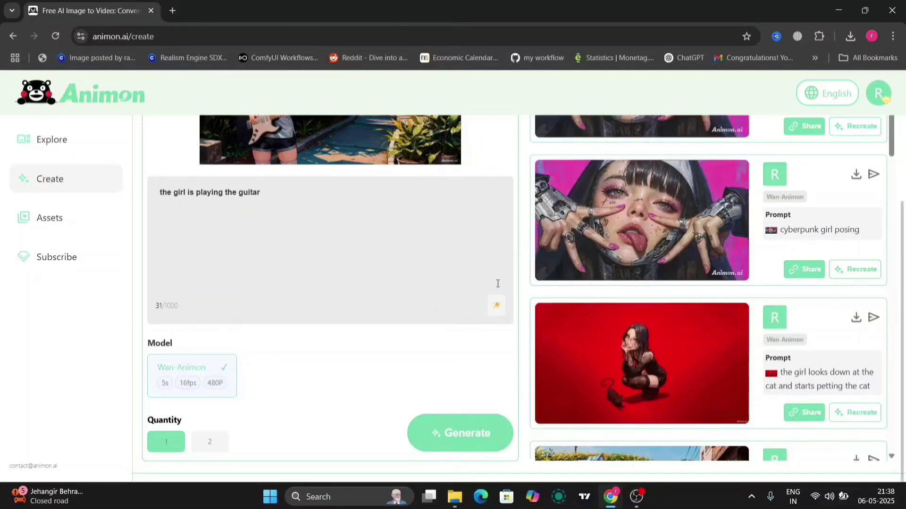
- Generate the guitar video, then preview the earlier cyberpunk girl result and its prompt
left_click(473, 440)
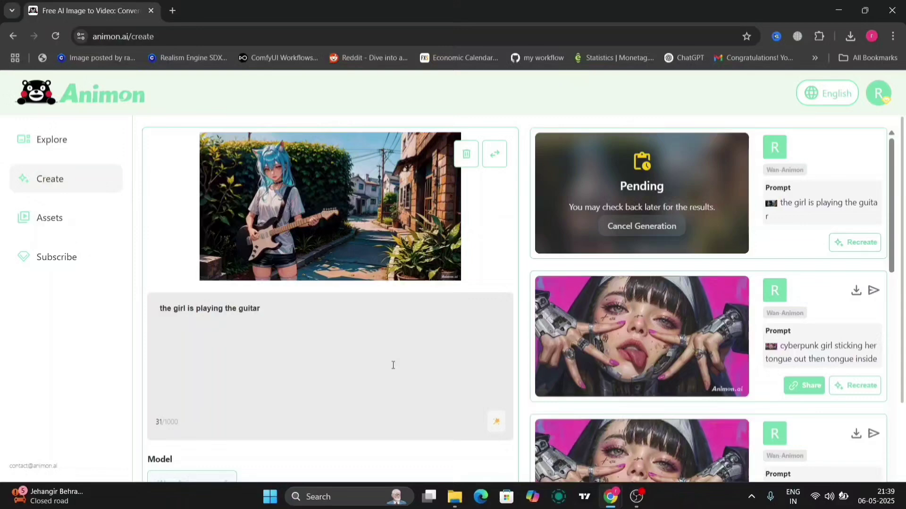
left_click(658, 344)
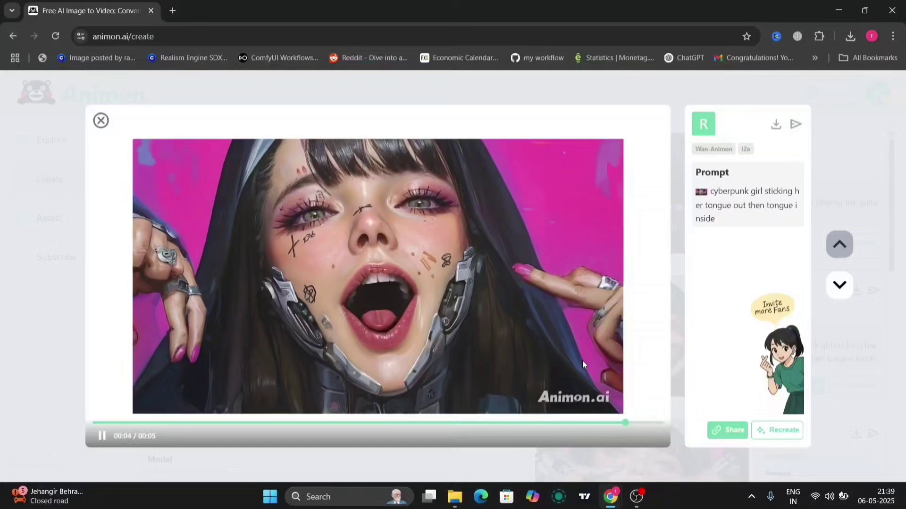
mouse_move(710, 193)
left_mouse_down()
mouse_move(797, 193)
mouse_move(746, 222)
left_mouse_up()
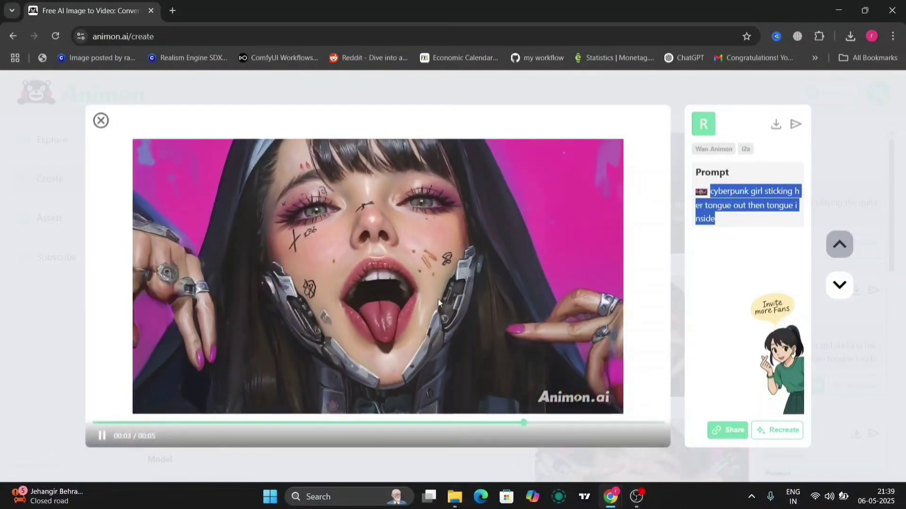
left_click(101, 120)
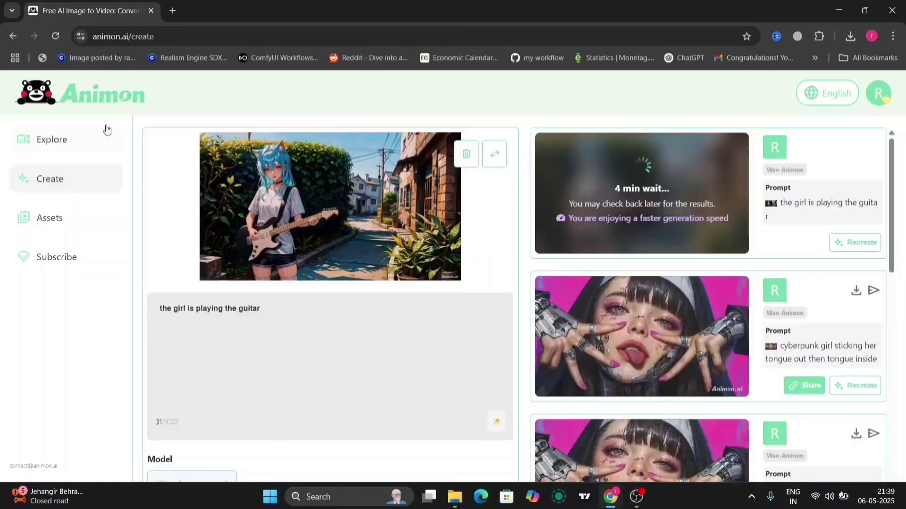
- Open the cyberpunk girl video from Chrome's downloads and play it full screen
left_click(852, 37)
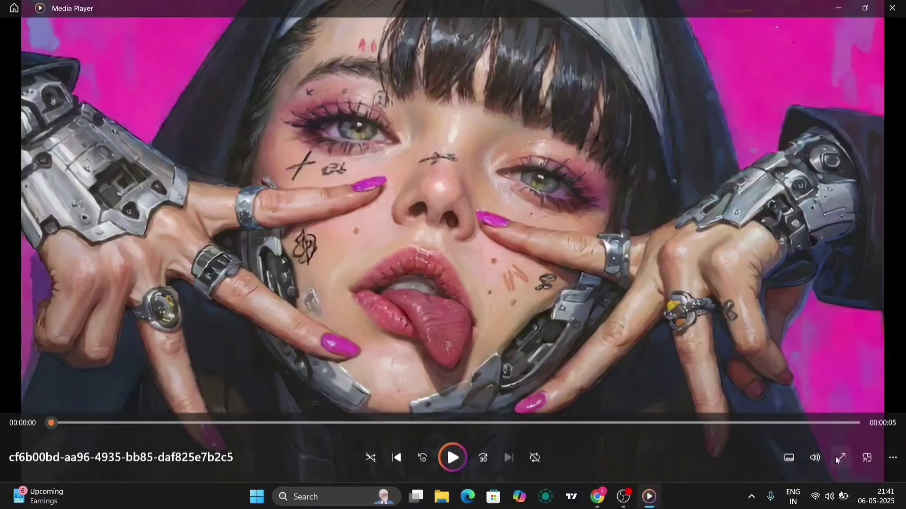
left_click(840, 458)
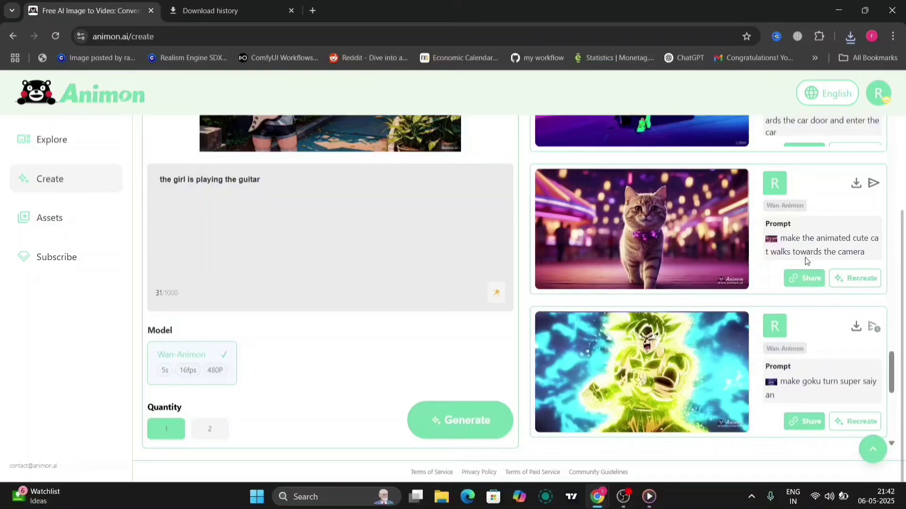
scroll(817, 236, "up", 1)
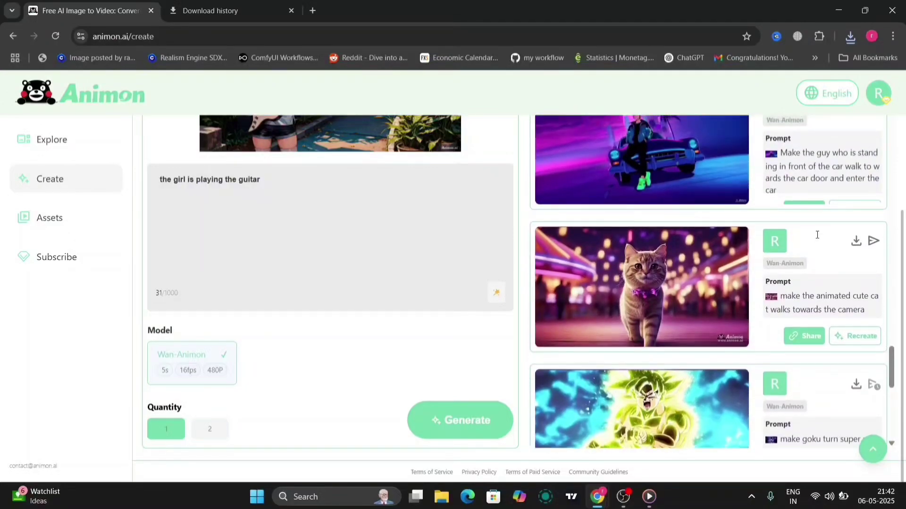
scroll(816, 239, "up", 3)
scroll(817, 238, "down", 4)
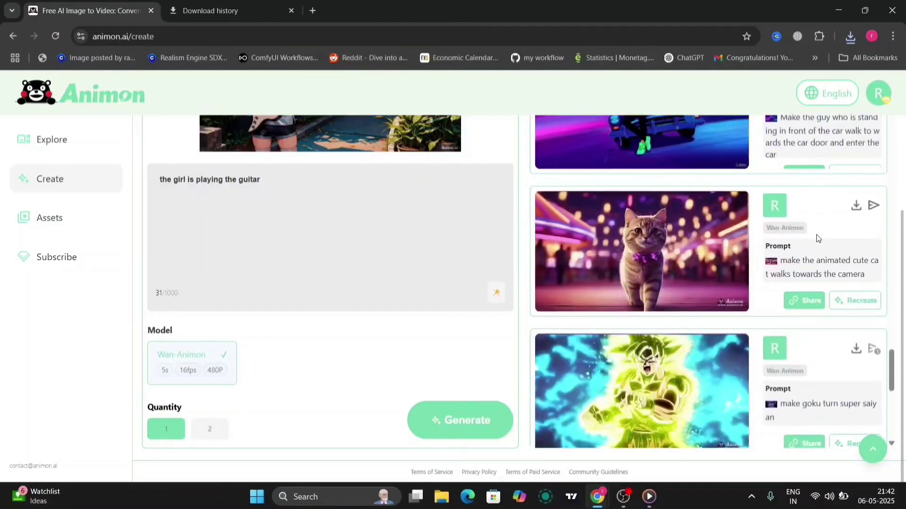
scroll(816, 238, "up", 6)
scroll(818, 237, "up", 7)
scroll(818, 237, "down", 3)
scroll(817, 237, "down", 2)
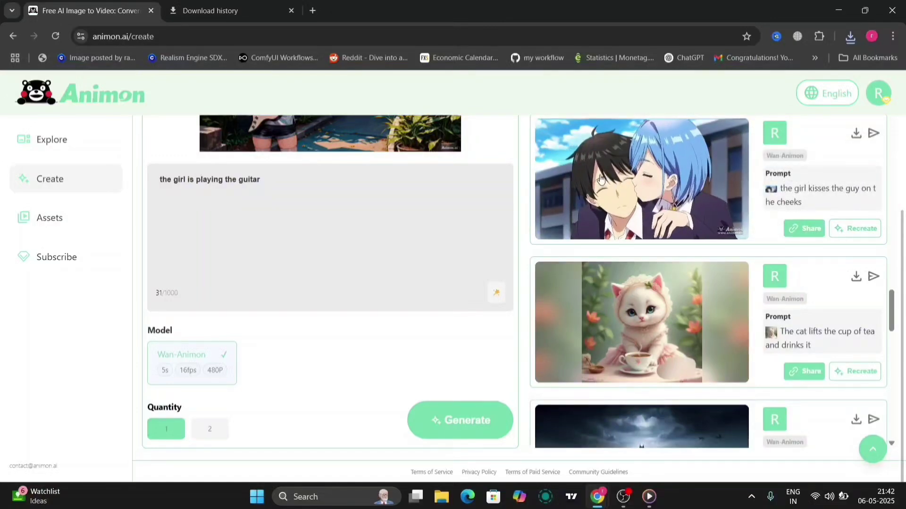
left_click(600, 175)
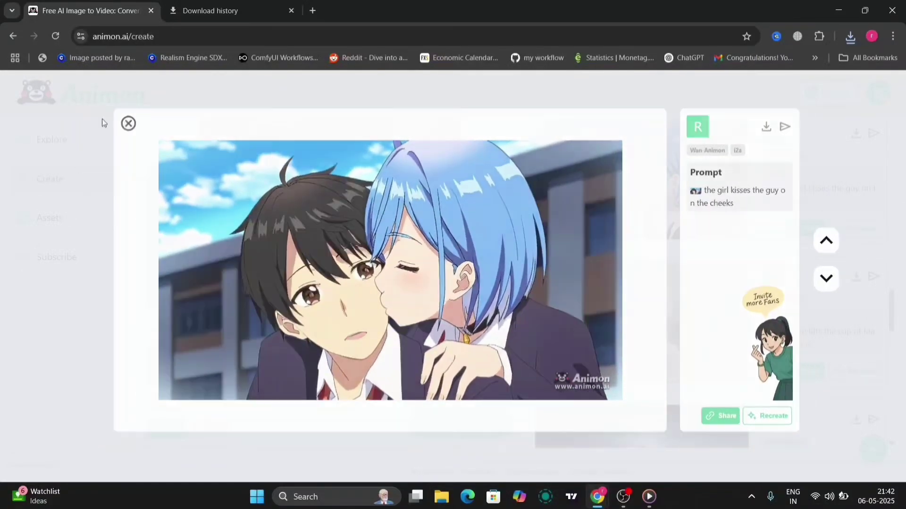
left_click(101, 122)
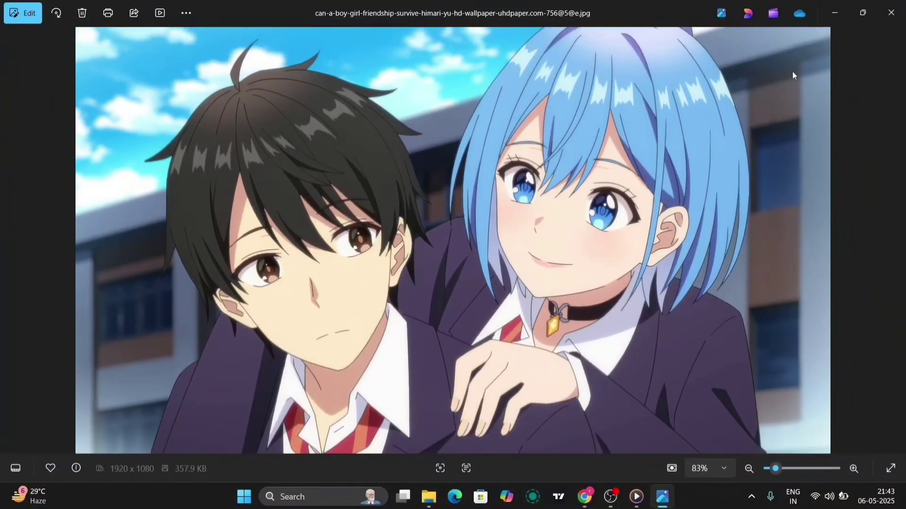
- Advance from the couple wallpaper to cute-cat.jpg in Photos
key("Right")
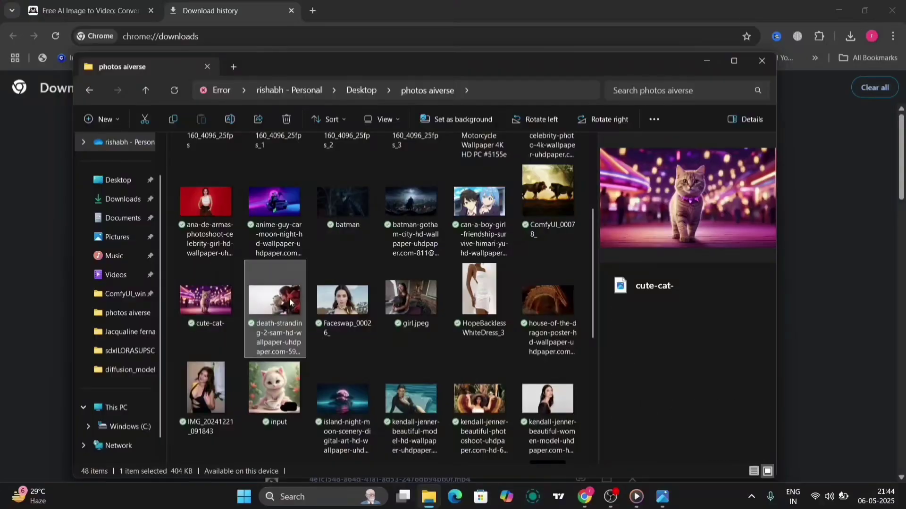
- Open the death-stranding wallpaper in Photos, then close the viewer
double_click(289, 300)
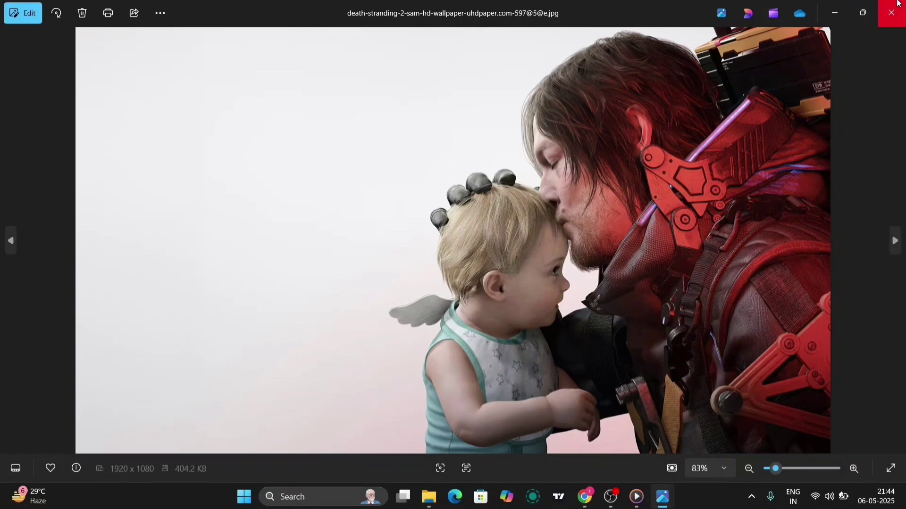
left_click(891, 12)
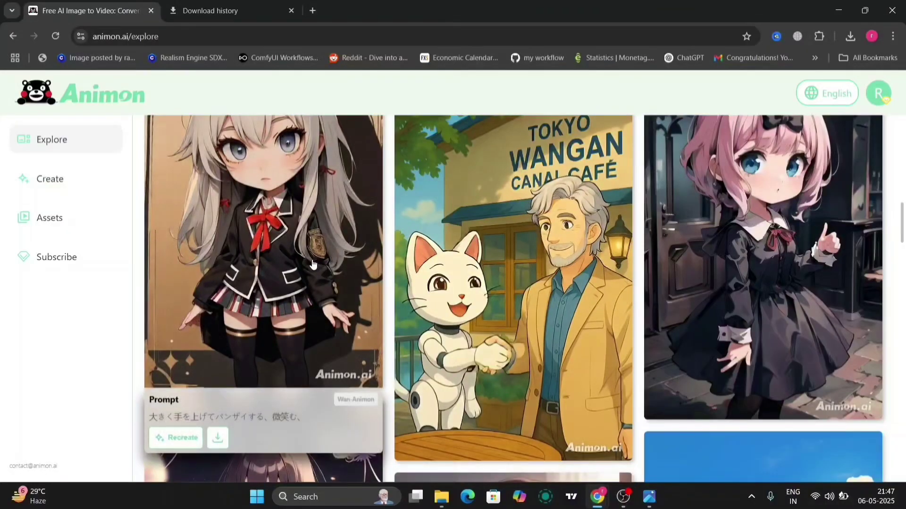
scroll(314, 264, "up", 3)
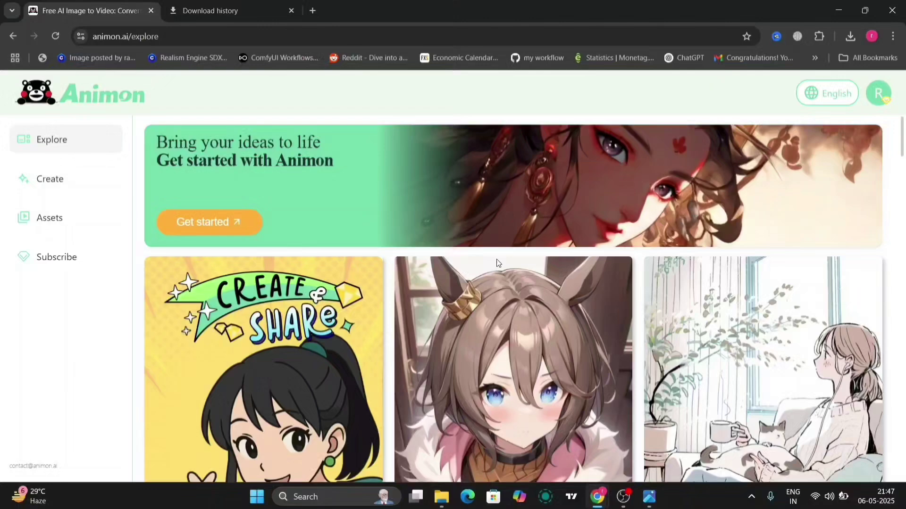
scroll(541, 307, "down", 3)
scroll(541, 306, "down", 5)
scroll(637, 283, "down", 5)
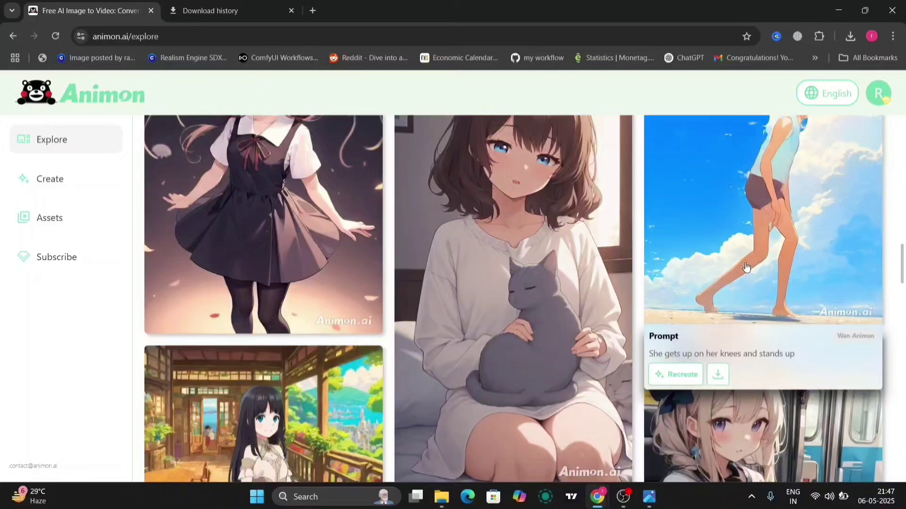
scroll(746, 268, "up", 2)
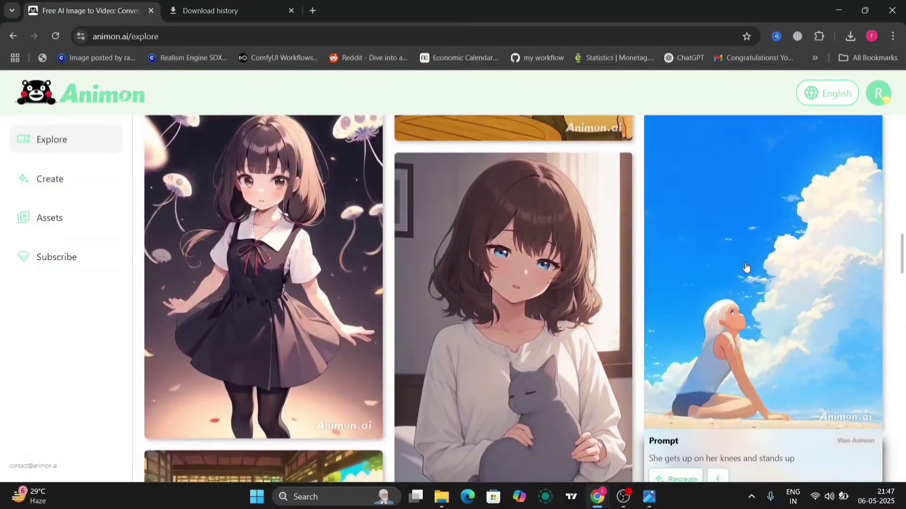
scroll(746, 267, "down", 3)
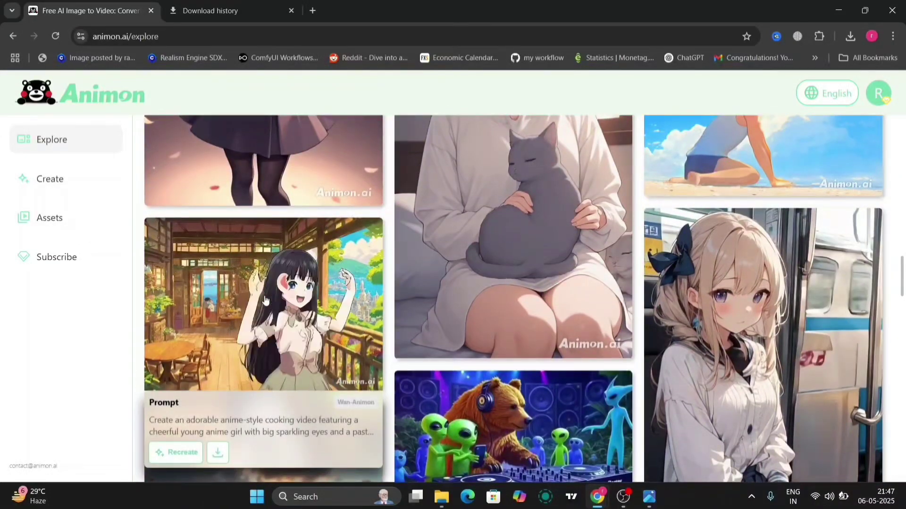
mouse_move(264, 305)
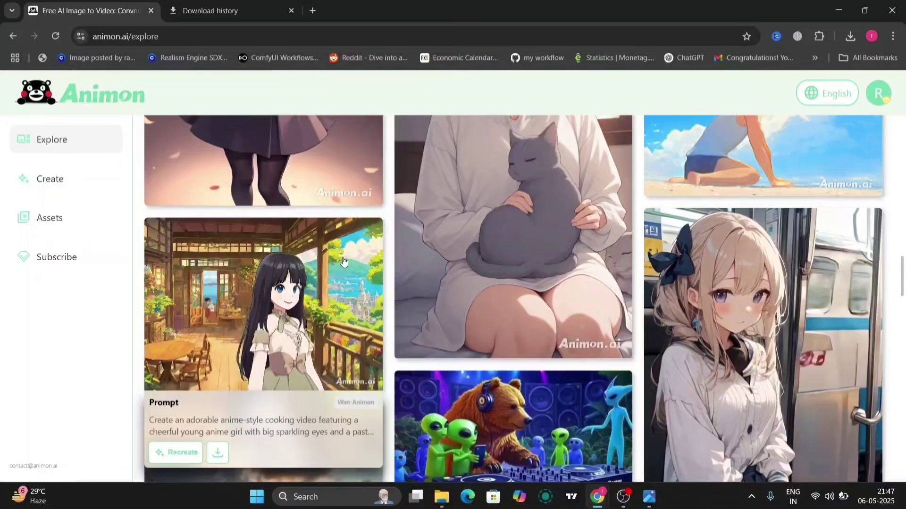
scroll(533, 249, "up", 2)
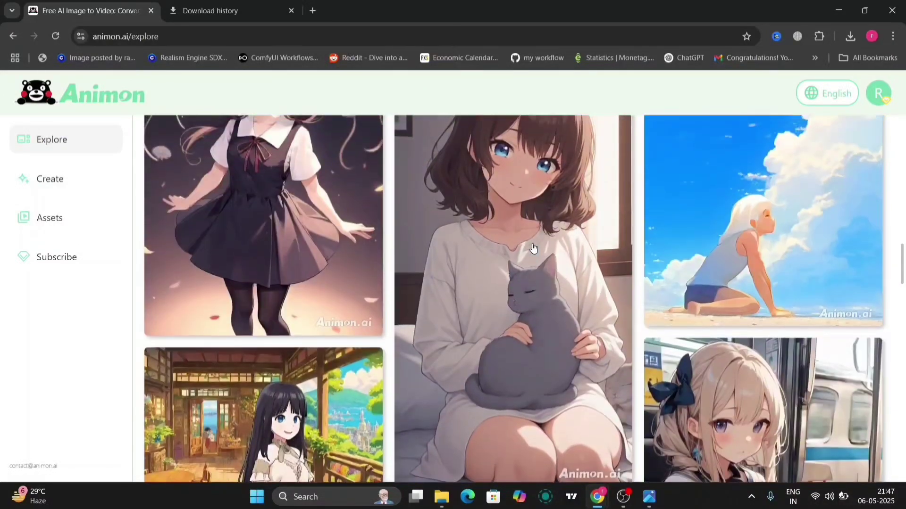
scroll(533, 249, "up", 1)
scroll(534, 248, "down", 2)
- On the plans page, highlight Starter's heading, unlimited generation, one-task queue and 5GB storage
left_click(68, 258)
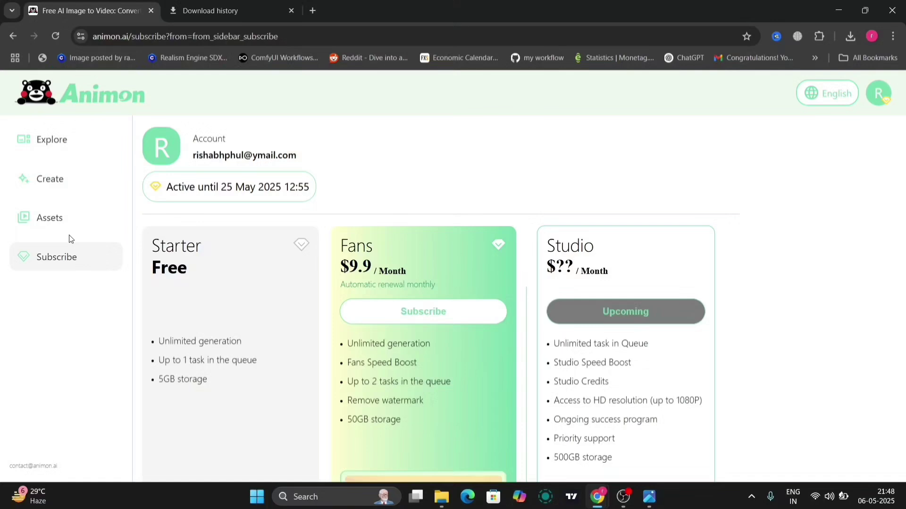
scroll(278, 335, "down", 1)
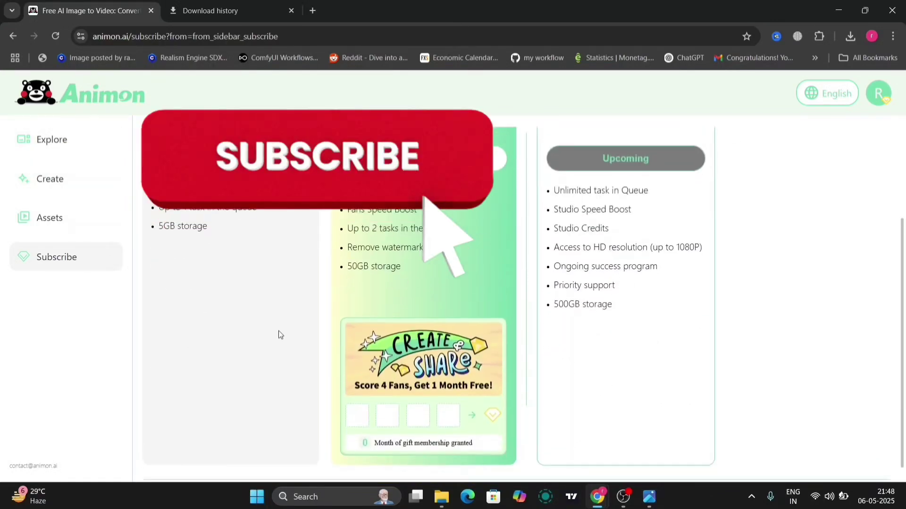
scroll(279, 331, "up", 1)
scroll(279, 331, "up", 1)
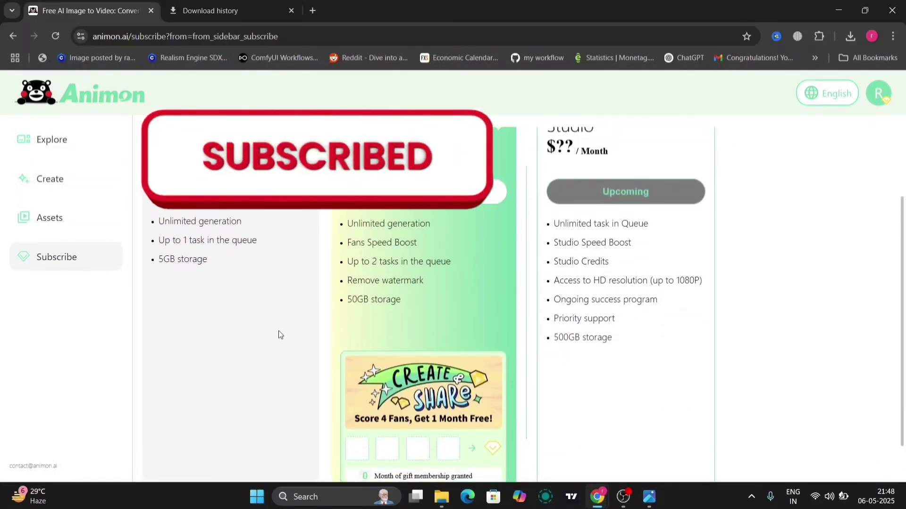
scroll(278, 334, "up", 1)
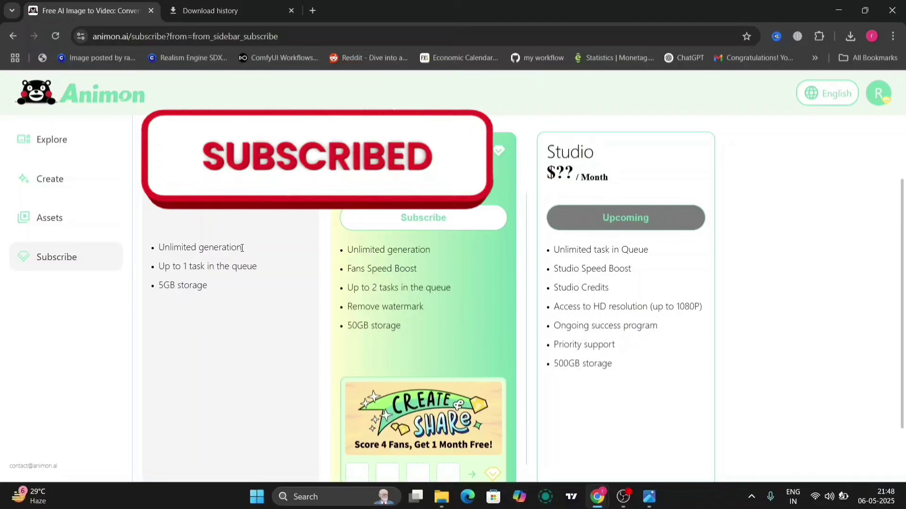
left_click_drag(151, 145, 202, 176)
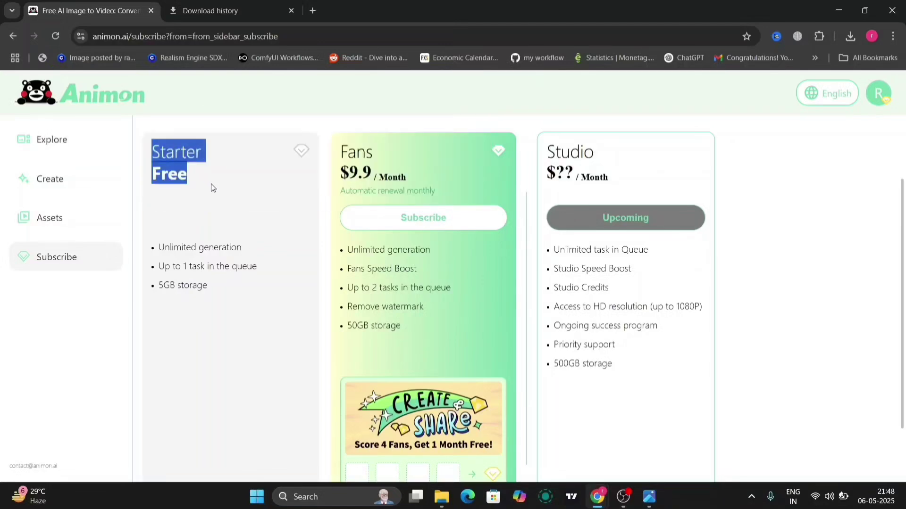
left_click_drag(241, 248, 163, 254)
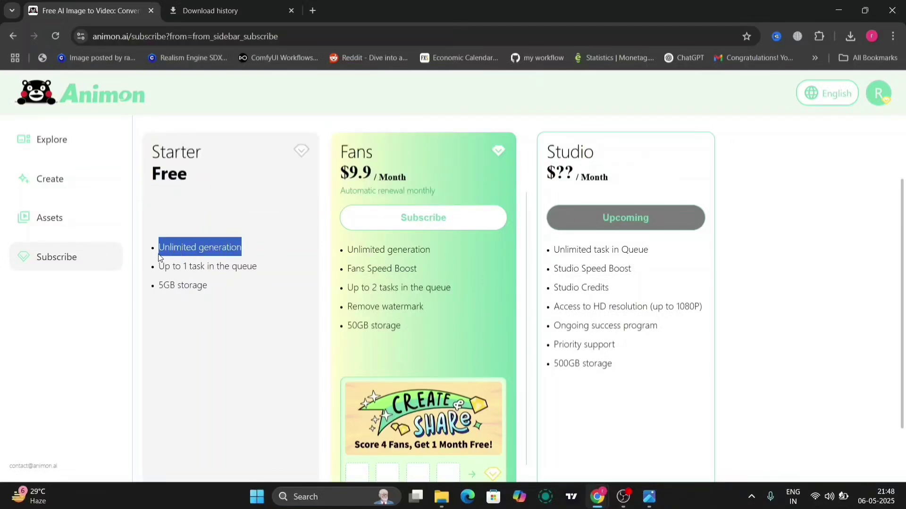
left_click_drag(266, 268, 155, 267)
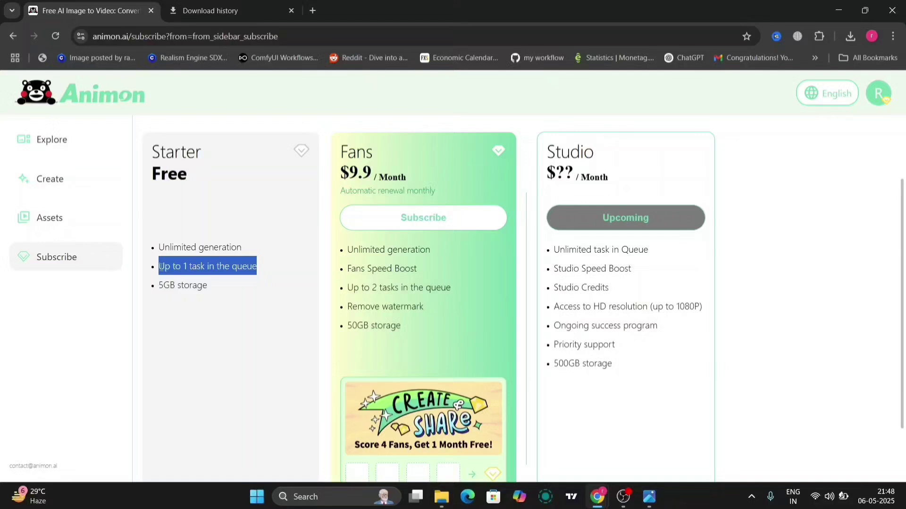
left_click_drag(204, 285, 170, 285)
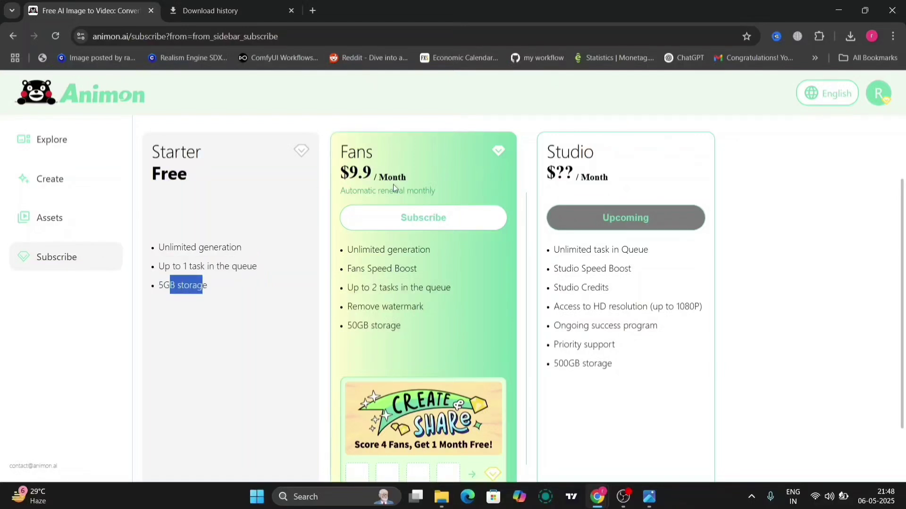
- Highlight Fans' unlimited generation and Studio's HD resolution, then return to Explore
left_click_drag(441, 249, 359, 258)
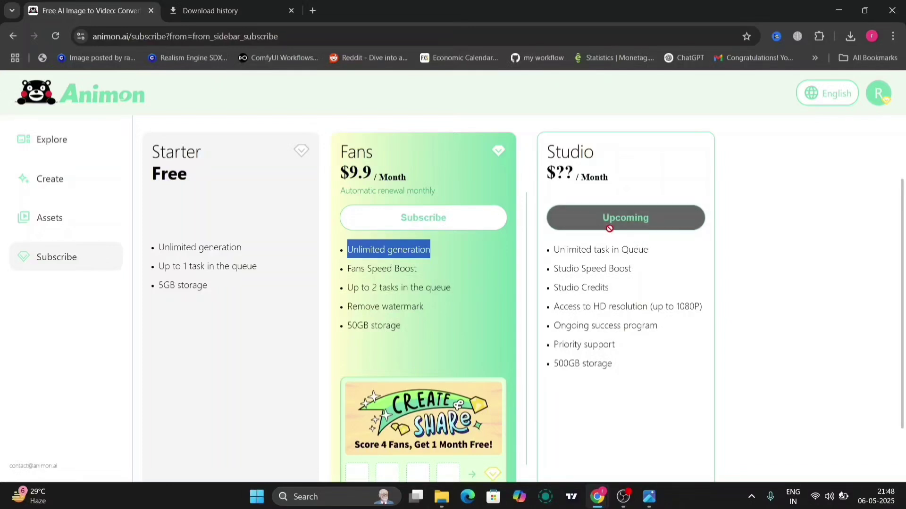
left_click_drag(705, 307, 551, 308)
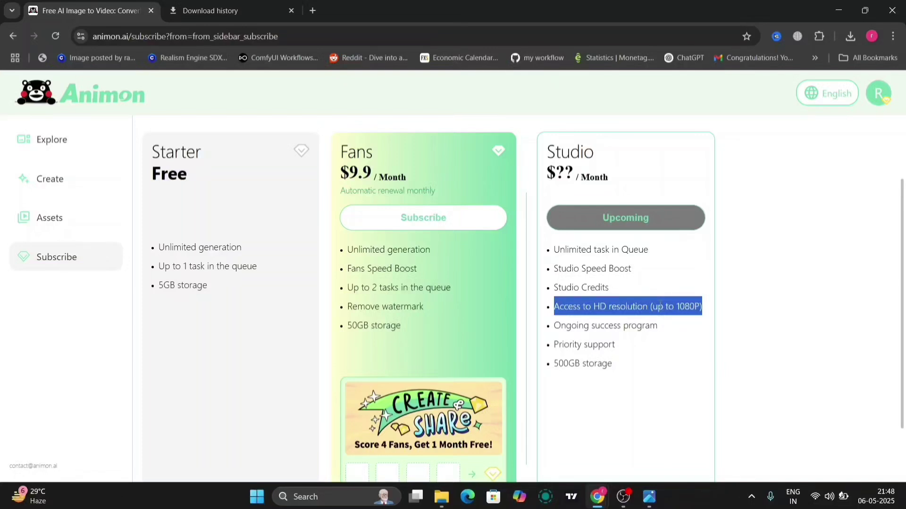
left_click_drag(631, 365, 549, 369)
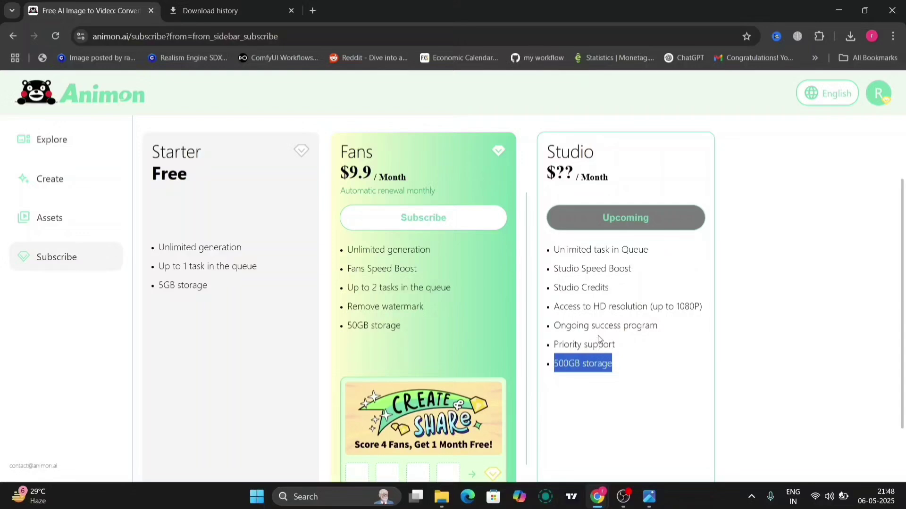
scroll(597, 340, "down", 2)
scroll(599, 339, "up", 1)
left_click(45, 138)
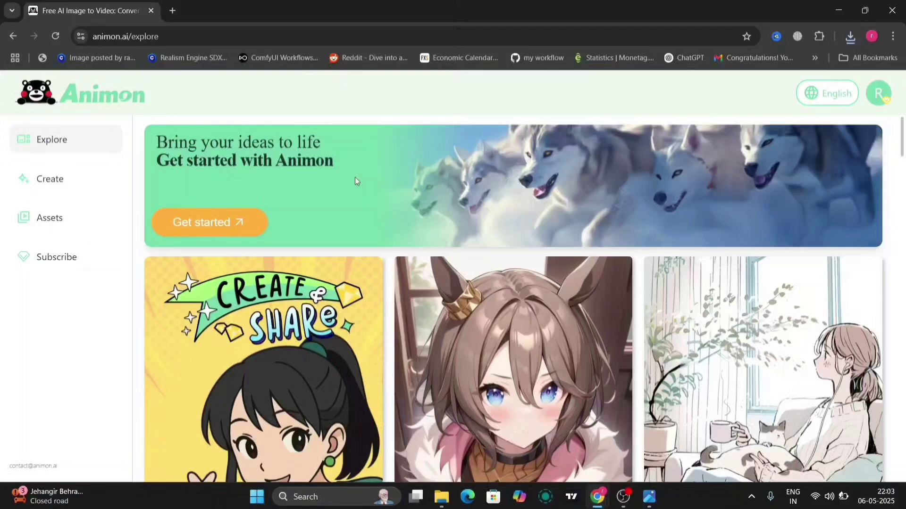
scroll(334, 340, "down", 5)
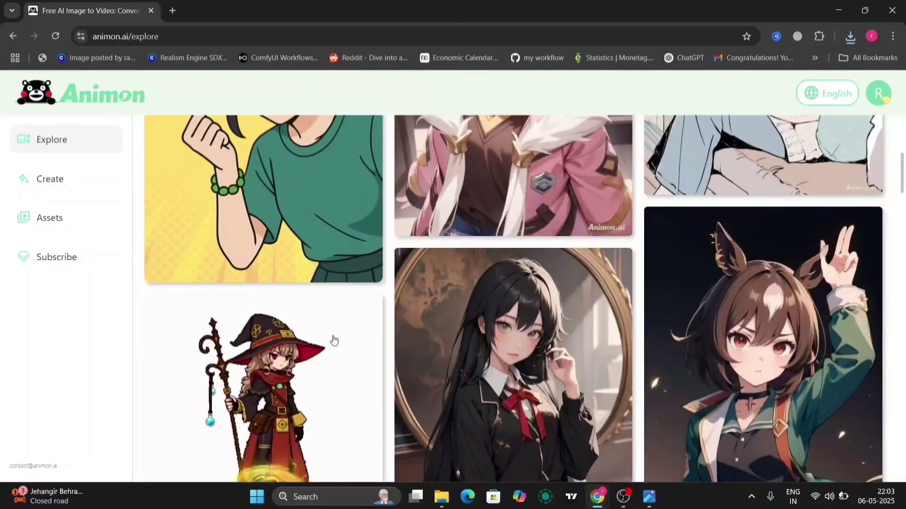
scroll(333, 336, "down", 3)
scroll(425, 333, "down", 2)
scroll(509, 304, "down", 3)
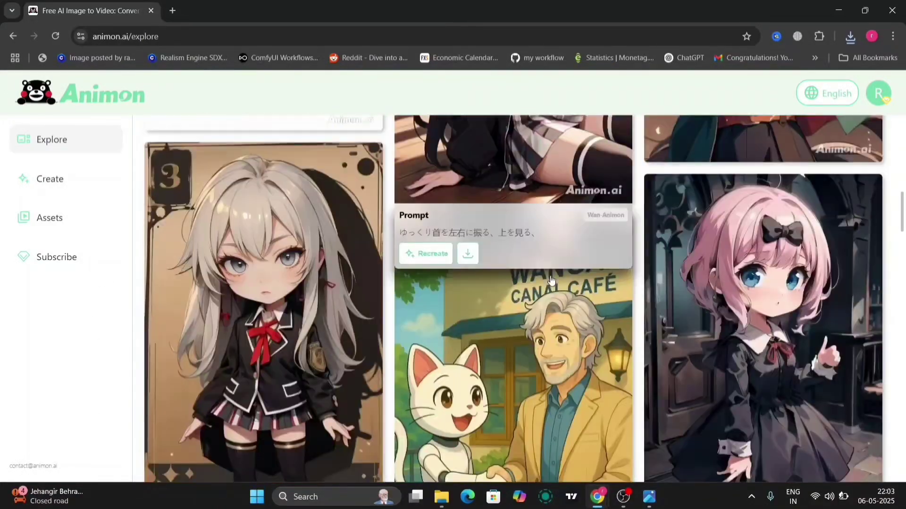
scroll(552, 281, "down", 5)
scroll(551, 281, "down", 5)
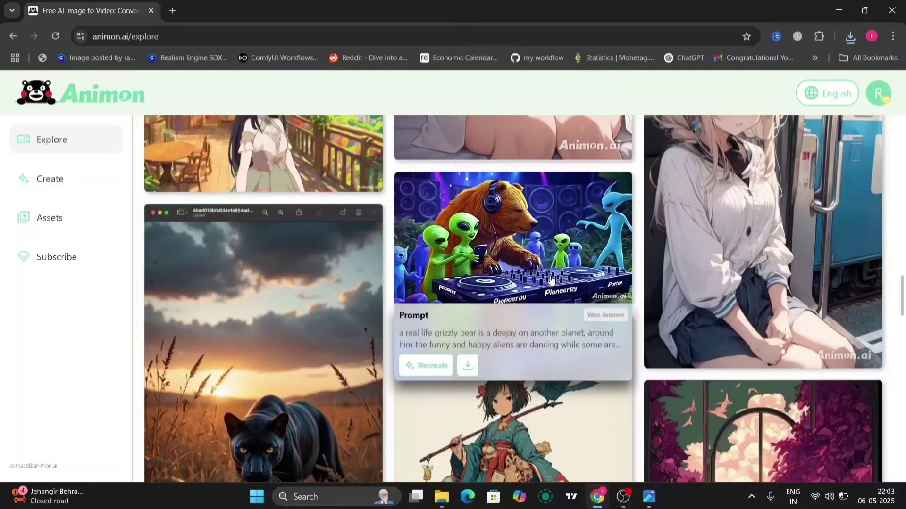
scroll(551, 281, "down", 2)
scroll(552, 281, "down", 2)
scroll(551, 280, "down", 3)
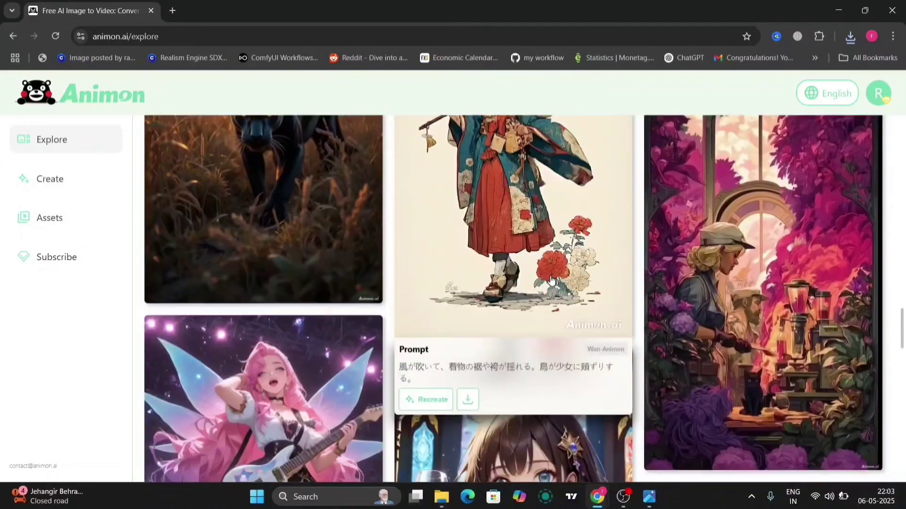
scroll(550, 280, "down", 2)
scroll(550, 280, "down", 1)
scroll(550, 280, "down", 3)
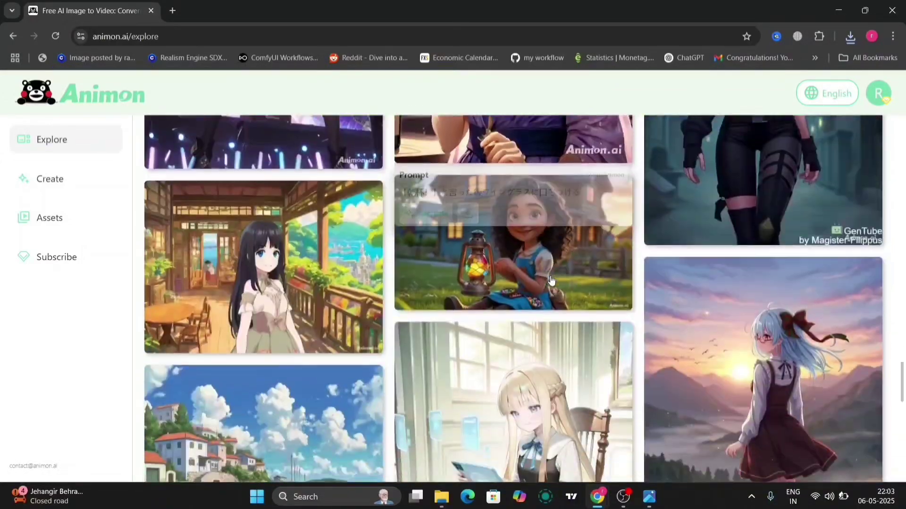
scroll(550, 279, "down", 1)
scroll(550, 279, "down", 1)
scroll(549, 280, "down", 3)
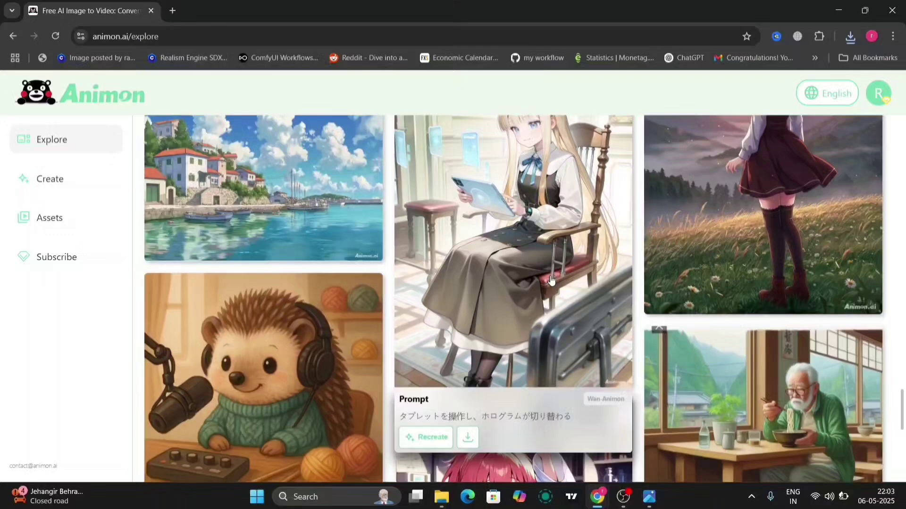
scroll(550, 280, "down", 1)
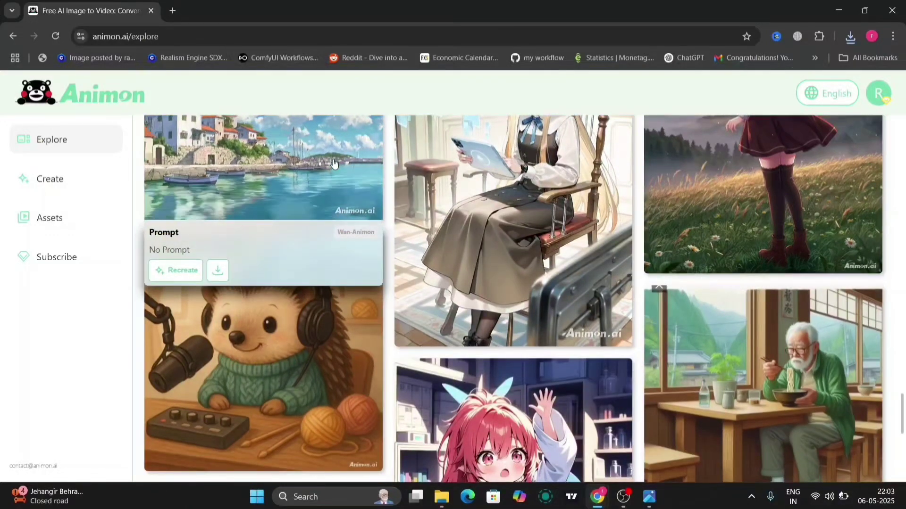
scroll(728, 204, "up", 2)
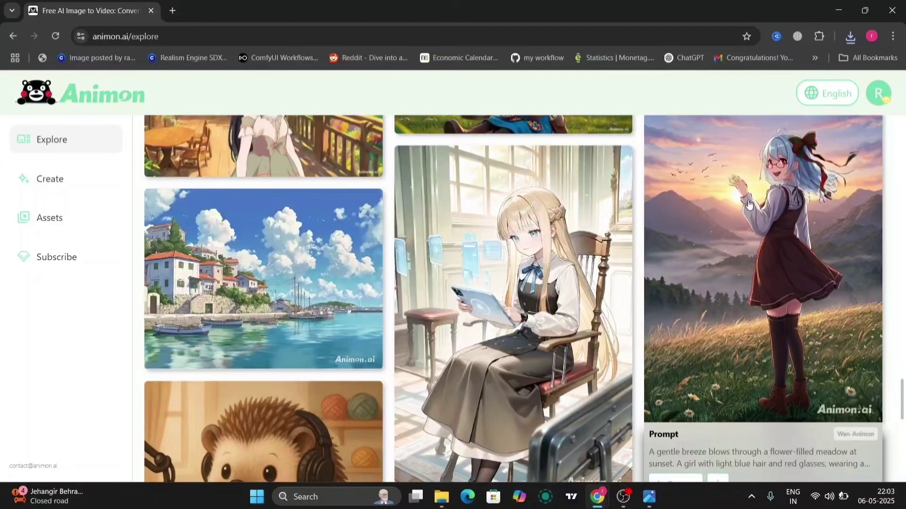
scroll(748, 204, "down", 4)
scroll(748, 204, "down", 1)
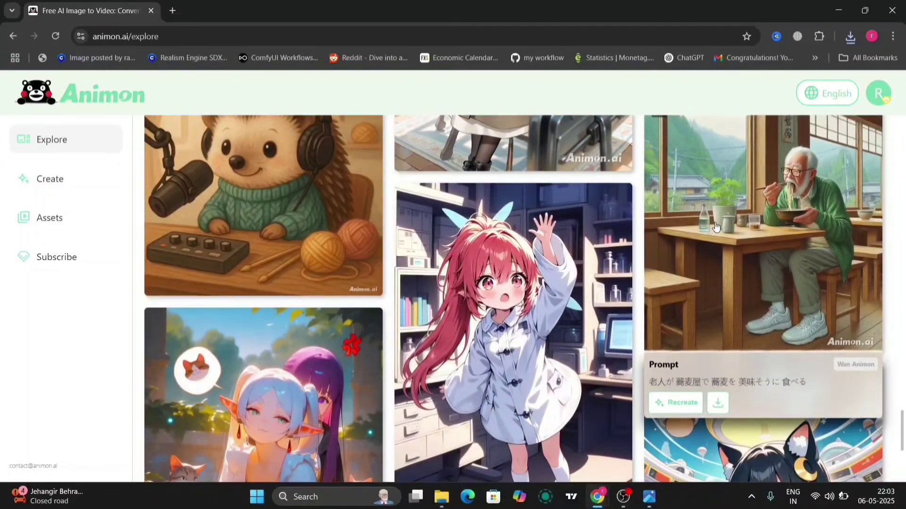
scroll(714, 226, "down", 3)
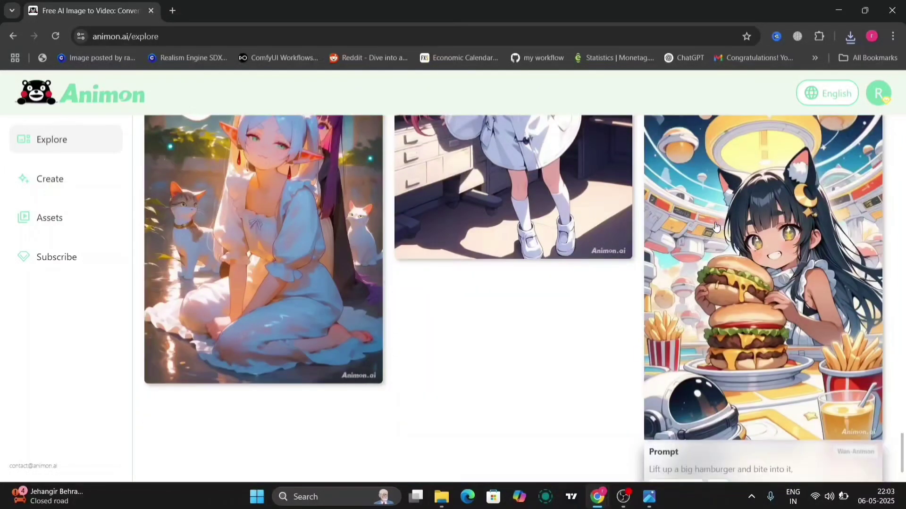
scroll(715, 227, "down", 3)
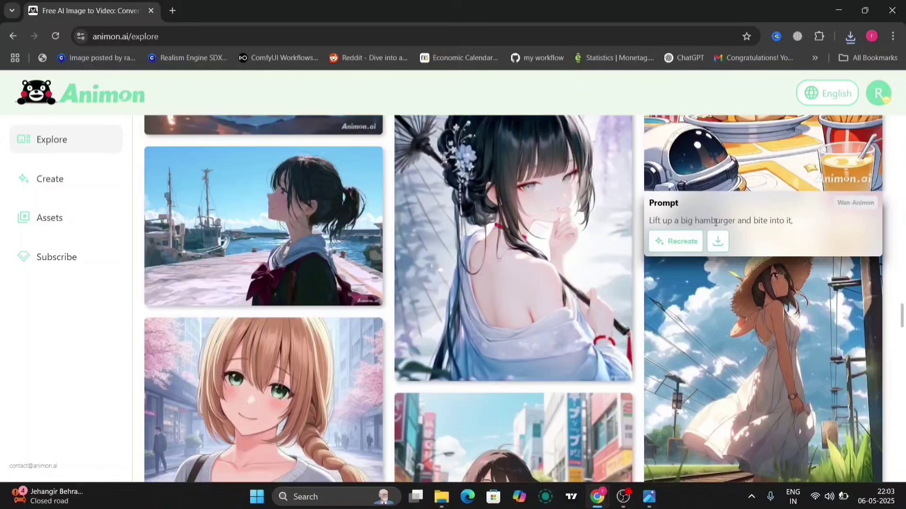
scroll(714, 222, "down", 2)
- Open the straw-hat girl card with the prompt 'the wind blows grasses, lifts her skirts'
left_click(715, 222)
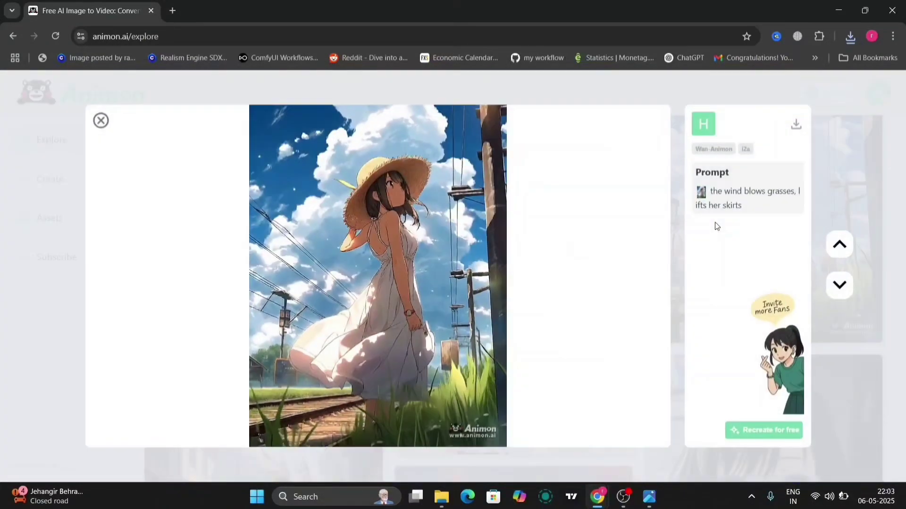
- Recreate the clip with the prompt 'the wind blows grasses, her hat blows away' and generate it
left_click(764, 430)
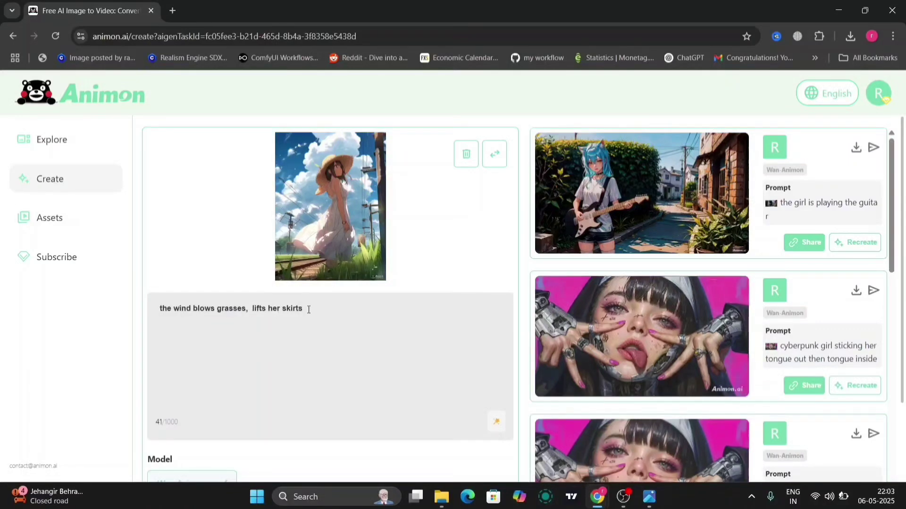
scroll(308, 309, "down", 2)
scroll(308, 309, "up", 2)
scroll(308, 309, "down", 1)
scroll(312, 308, "up", 1)
key("BackSpace")
key("BackSpace")
key("BackSpace")
key("BackSpace")
key("BackSpace")
key("BackSpace")
key("BackSpace")
key("BackSpace")
key("BackSpace")
type("hat bl")
type("ows awa")
scroll(428, 340, "down", 2)
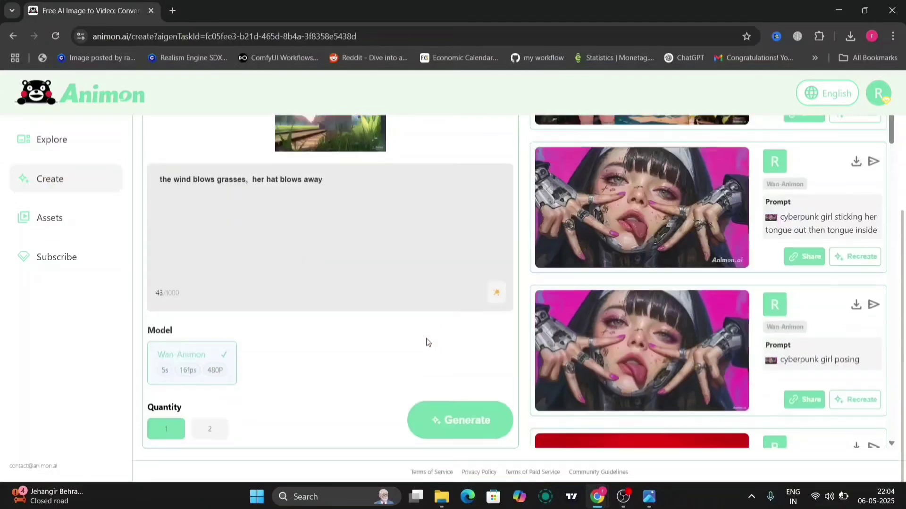
left_click(456, 429)
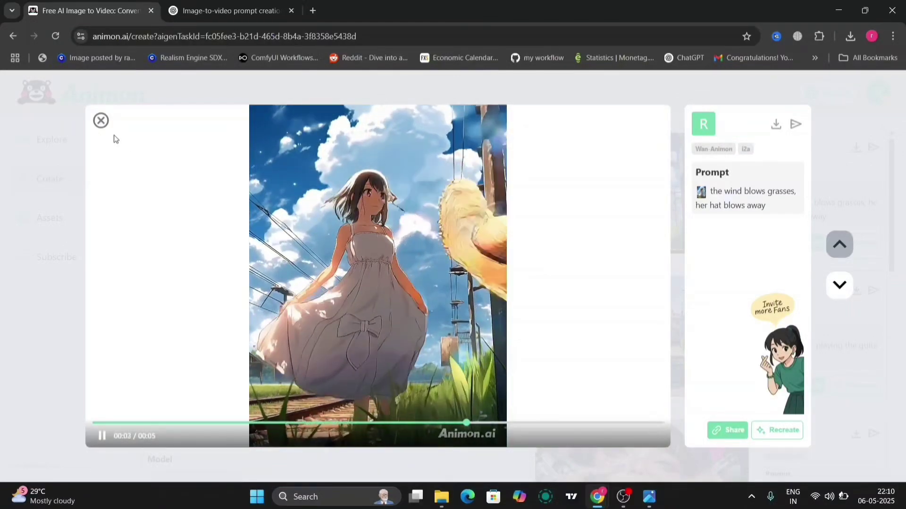
- Close the preview of the finished hat-blowing video
left_click(100, 121)
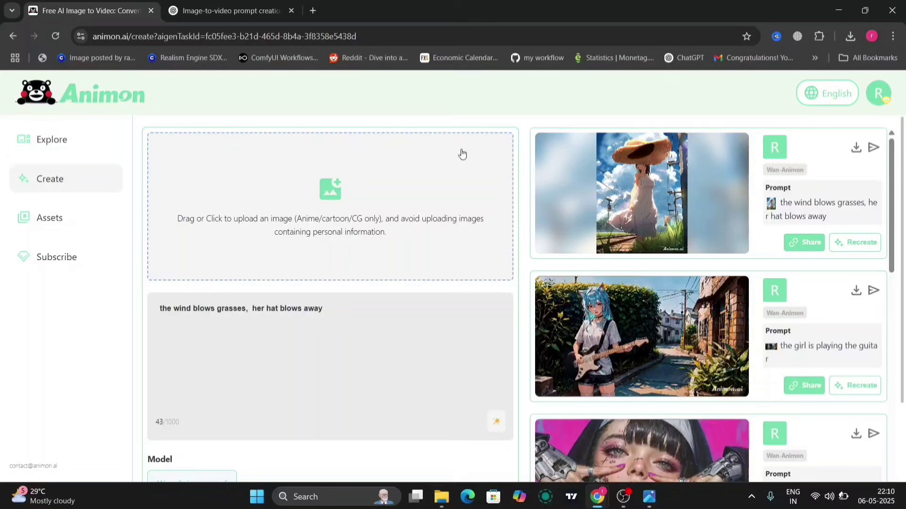
- Swap the old source image for the underground station girl picture from Downloads
left_click(299, 190)
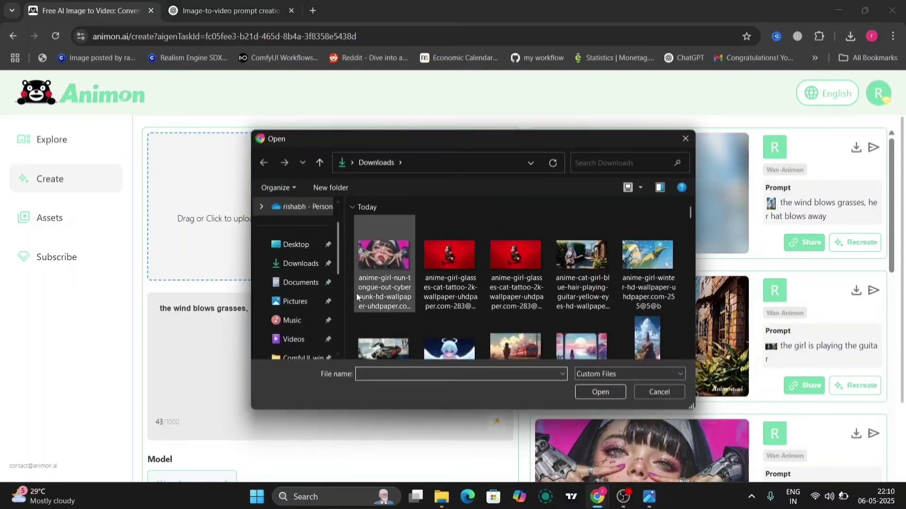
left_click(298, 264)
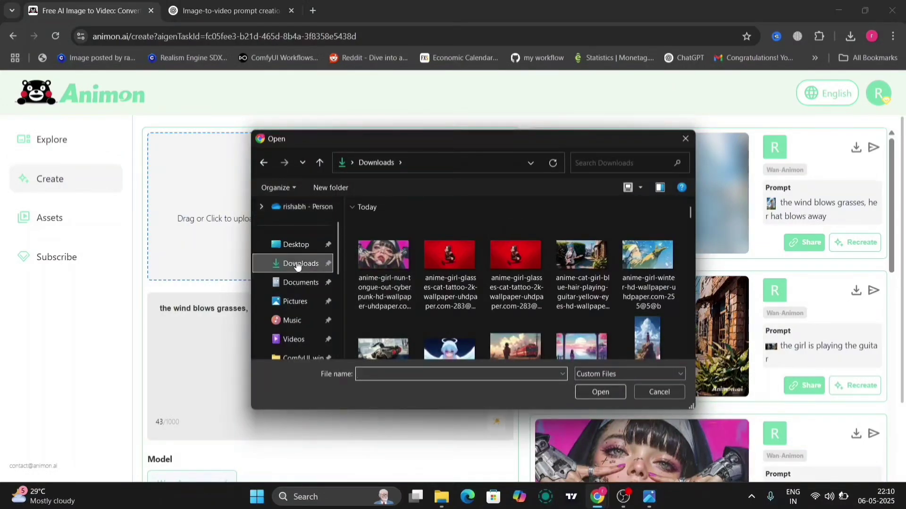
double_click(362, 271)
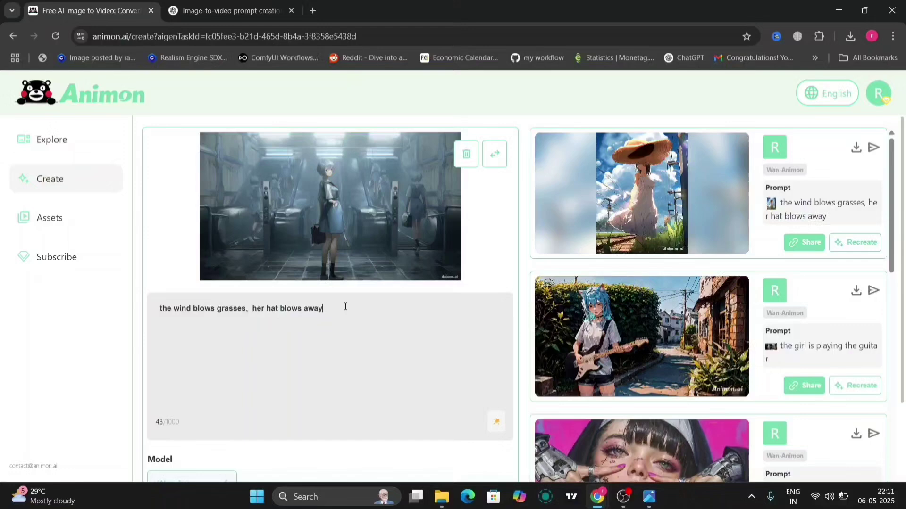
- Replace the hat-blowing prompt with the pasted long futuristic escalator-scene prompt
key("BackSpace")
key("BackSpace")
key("BackSpace")
key("BackSpace")
key("BackSpace")
key("BackSpace")
key("BackSpace")
key("BackSpace")
key("BackSpace")
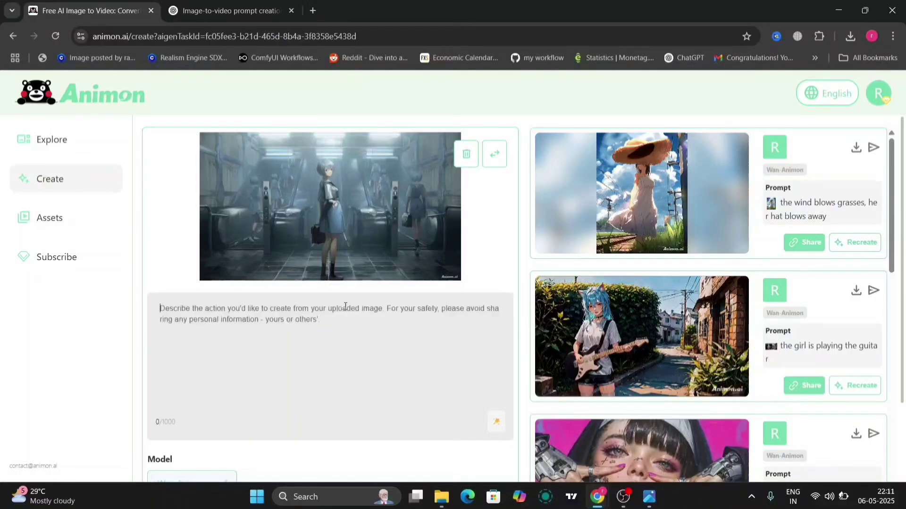
type("A futuristic underground station with cold lighting and a metallic atmosphere. A girl with short silver-blue hair and a school uniform stands still at the center, looking back with a calm expression. She slowly tilts her head forward in a subtle, graceful motion, then turns and begins walking toward the central escalator. Her movement is fluid and slightly ethereal, reflecting a quiet, mysterious mood. The background remains softly blurred with other identical girls ascending the escalators. The lighting remains cool and blue-toned, with reflections on the wet floor tiles.")
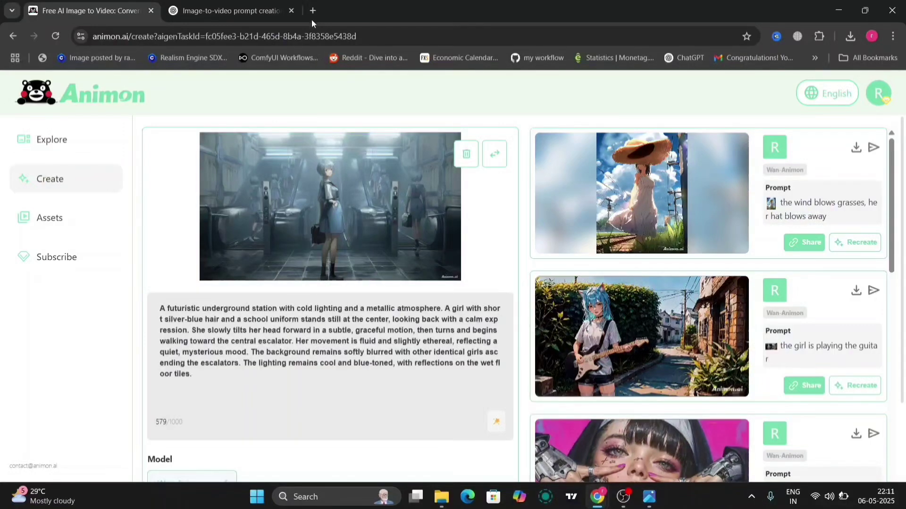
left_click(290, 14)
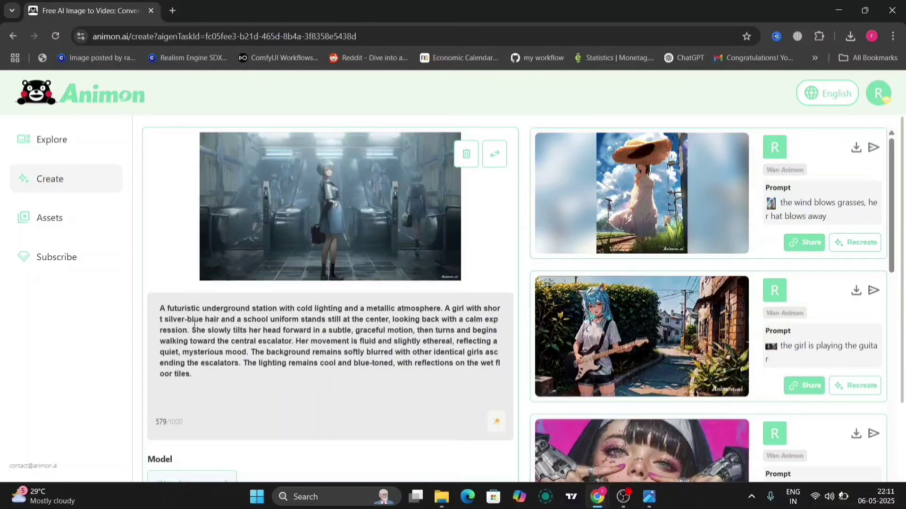
scroll(296, 377, "down", 1)
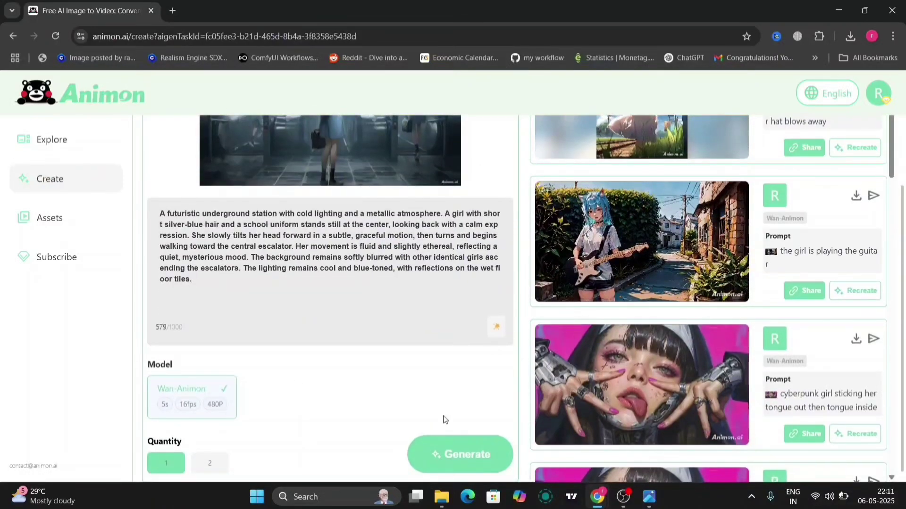
- Enable the prompt enhancer and generate the underground station schoolgirl video
left_click(499, 331)
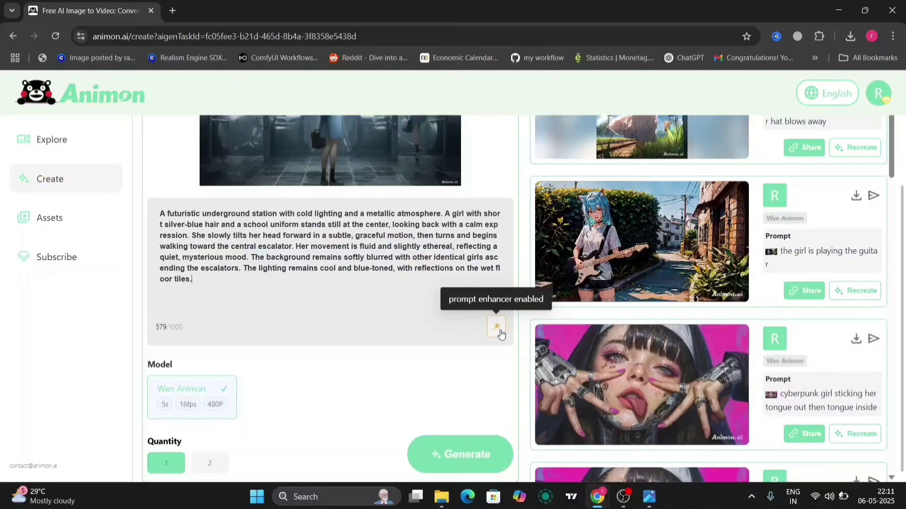
left_click(461, 458)
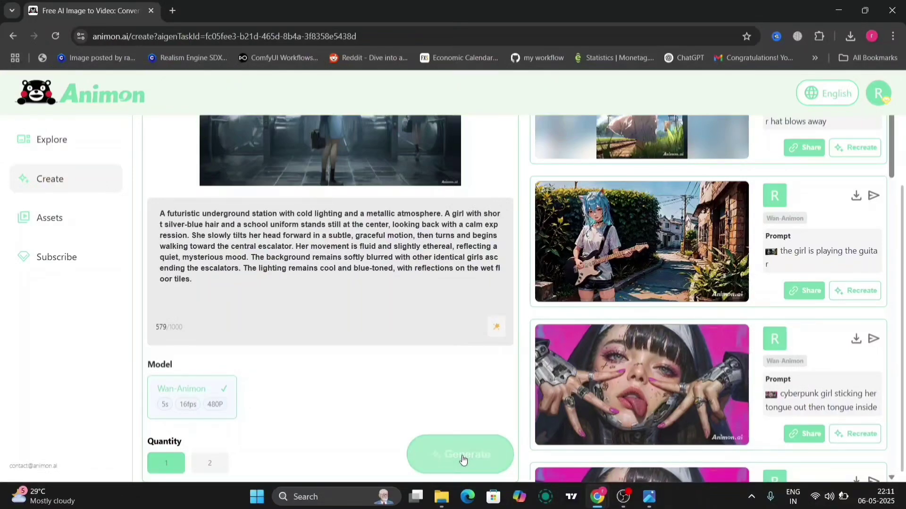
mouse_move(641, 241)
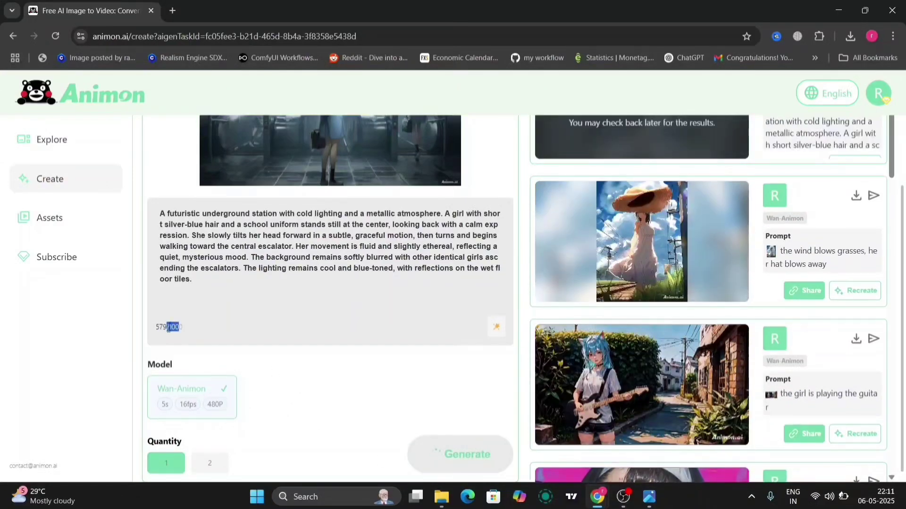
left_click(188, 329)
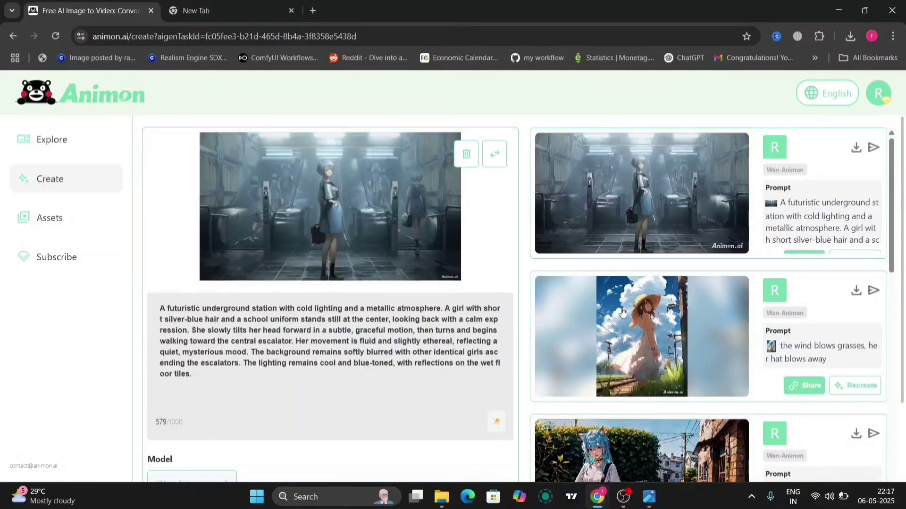
- Download the finished underground station schoolgirl clip from its result card
left_click(855, 150)
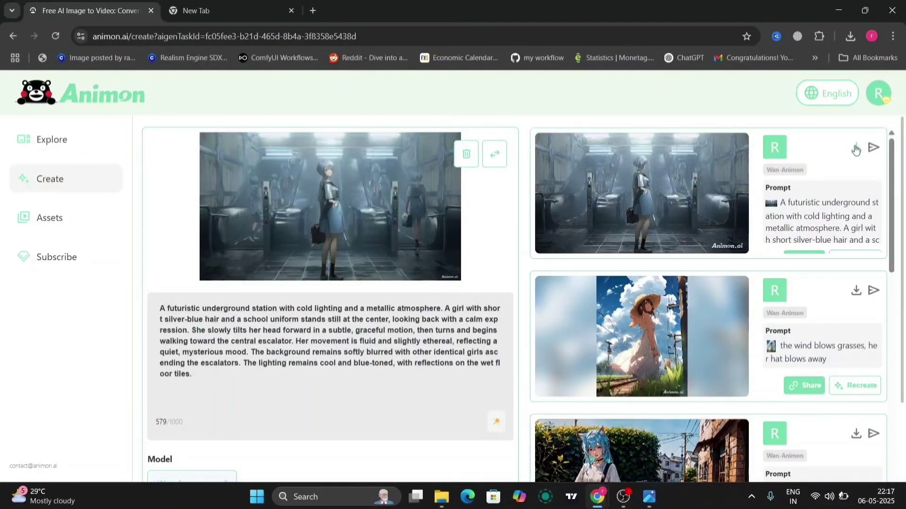